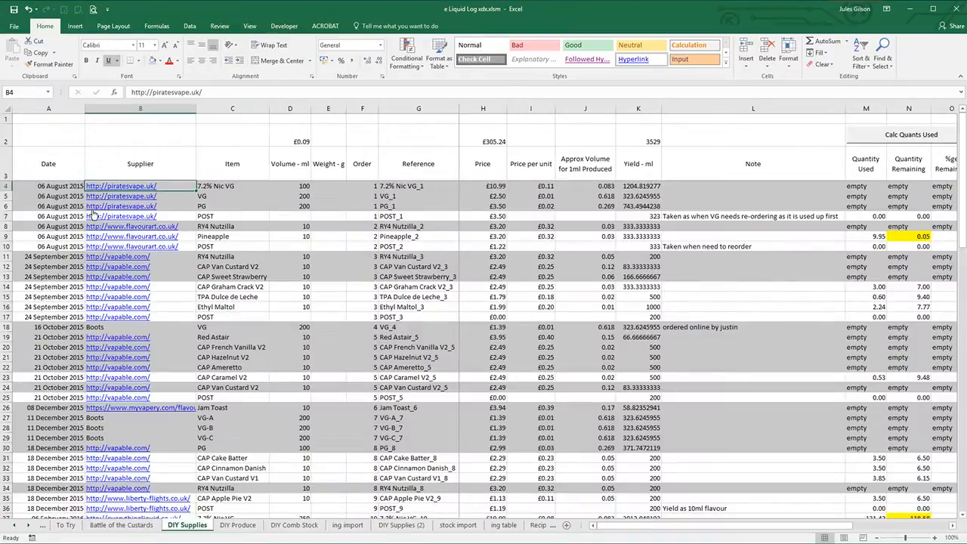
Review the column headings and first entries of the DIY Supplies sheet, from Date through Reference
left_click(65, 189)
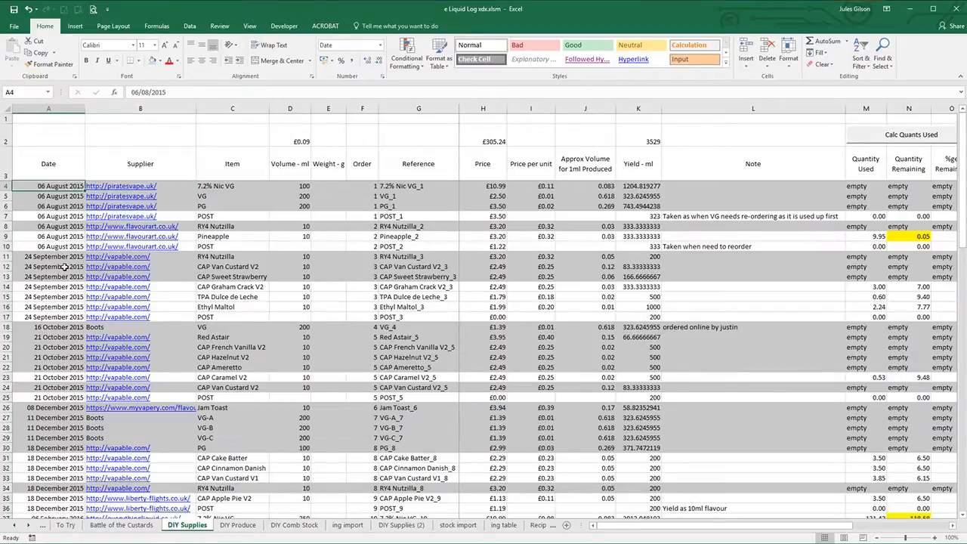
key("Right")
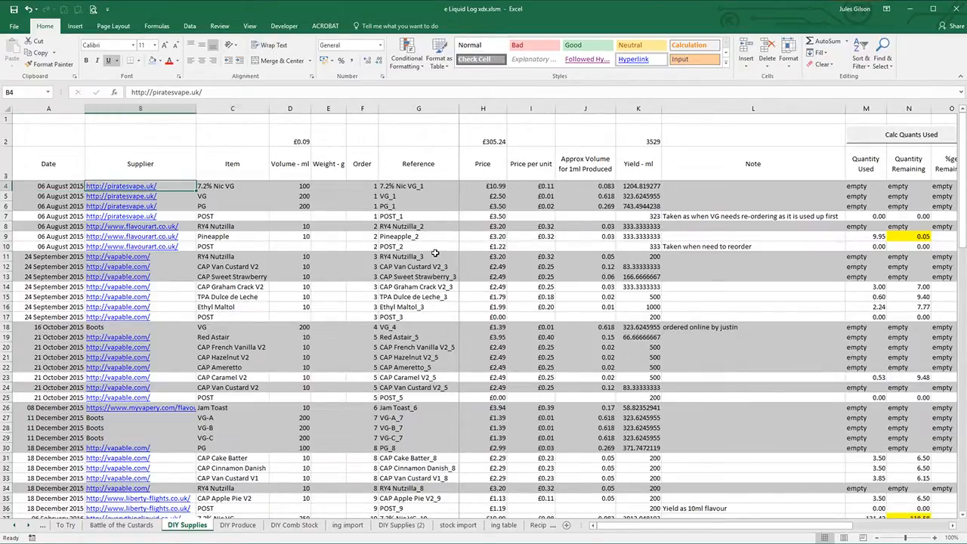
key("Left")
key("Up")
key("Right")
key("Right")
key("Right")
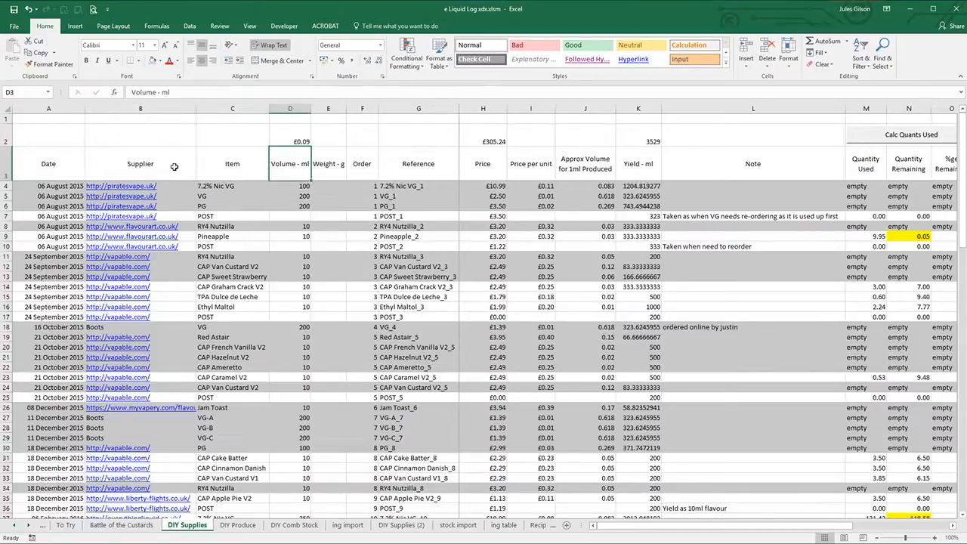
left_click(64, 167)
left_click(139, 168)
left_click(236, 174)
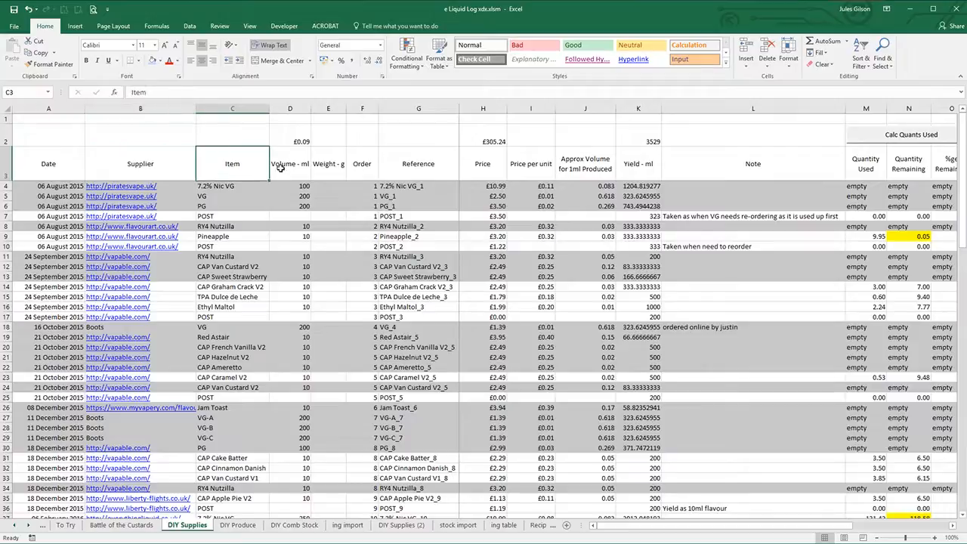
left_click(288, 167)
left_click(327, 162)
left_click(361, 165)
left_click(406, 164)
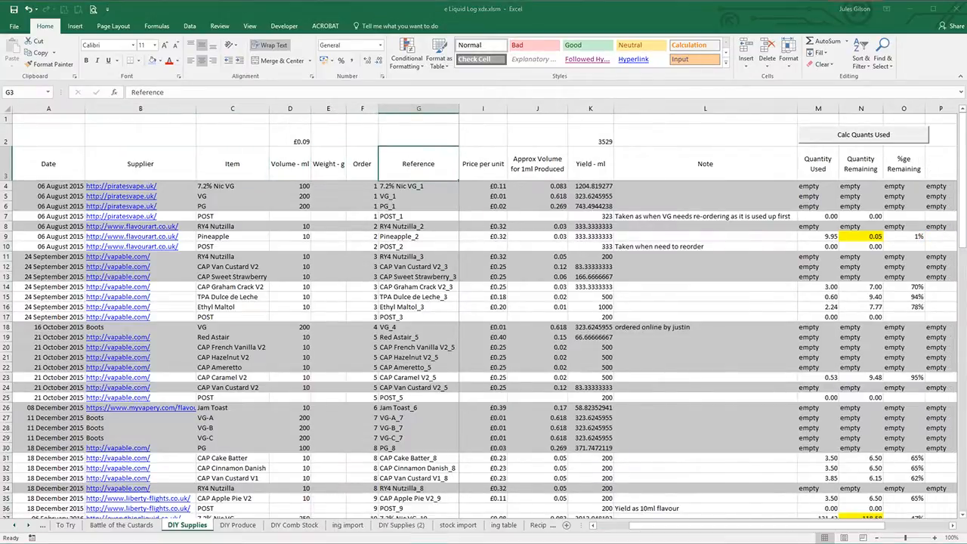
Switch to the E Liquid Log database in Access, create a new table and save it as "stock" in Design view
key("alt+Tab")
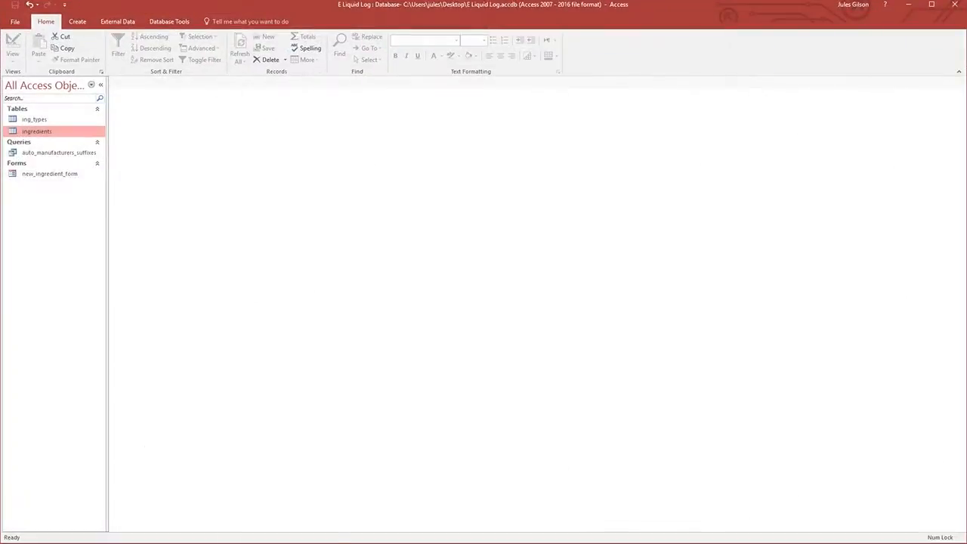
left_click(74, 22)
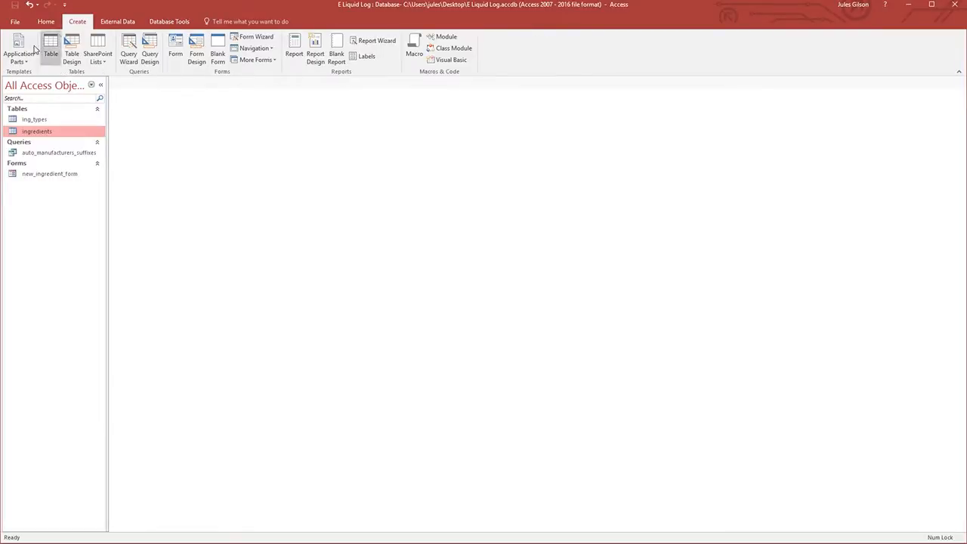
left_click(58, 57)
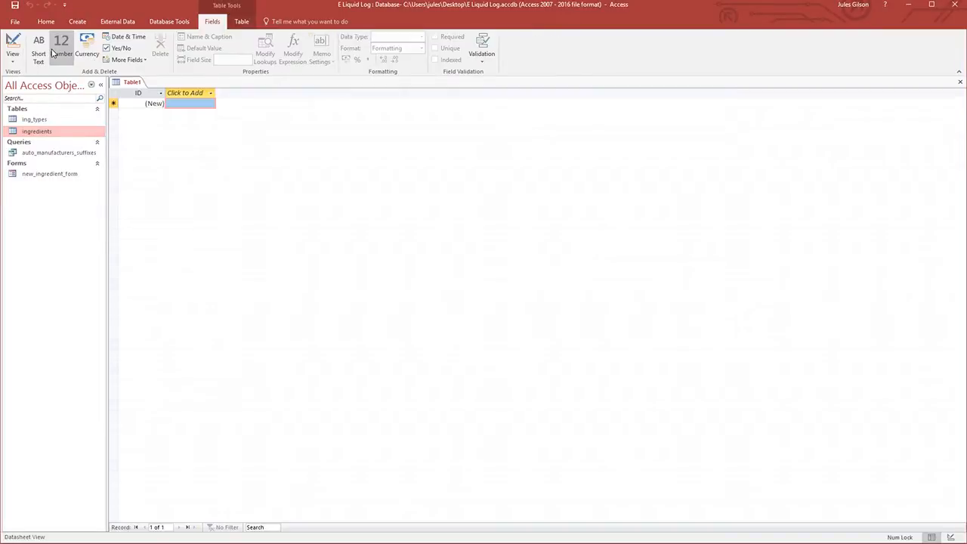
left_click(12, 47)
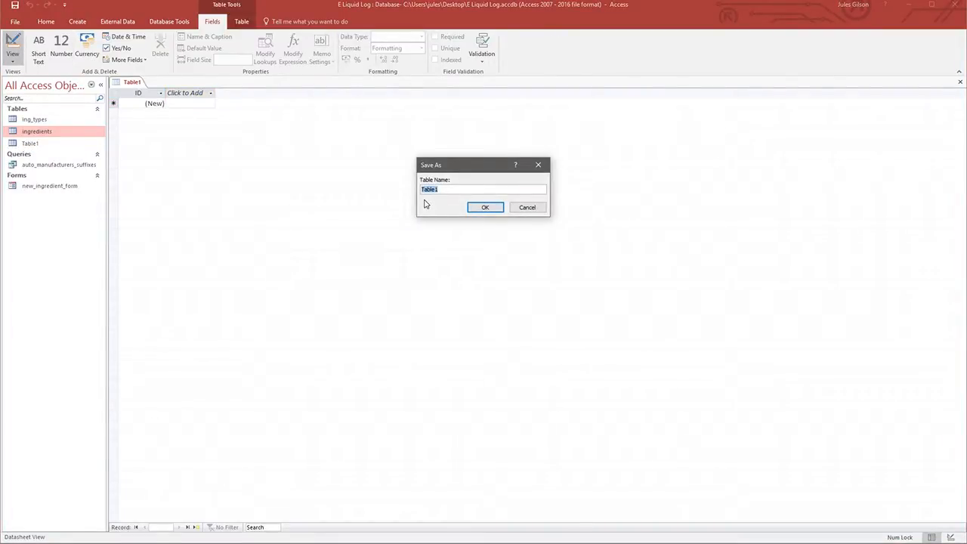
type("stock")
left_click(485, 207)
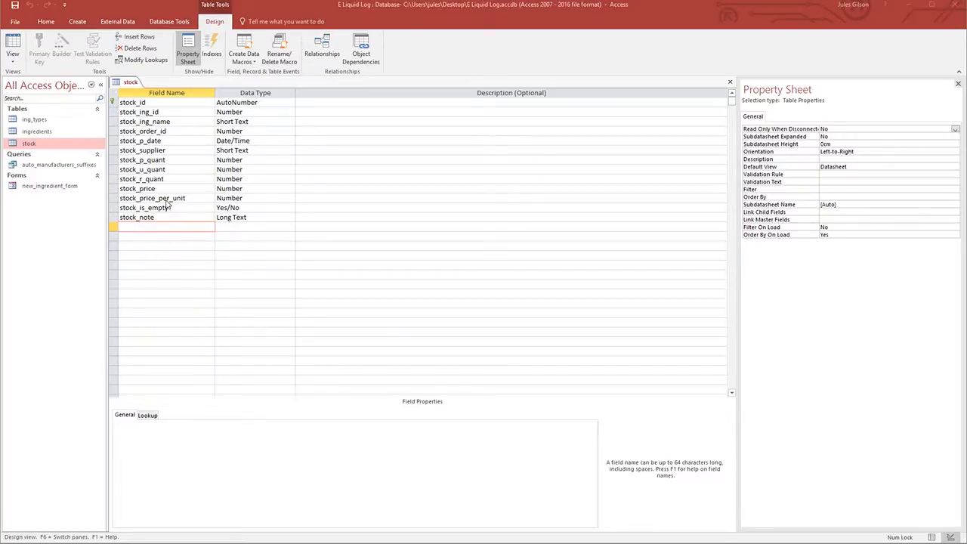
Review the stock table's stock_id, stock_ing_id, stock_ing_name and stock_order_id fields with their properties
key("Up")
key("Up")
key("Up")
key("Up")
key("Up")
key("Up")
key("Up")
key("Up")
key("Up")
key("Up")
key("Up")
key("Up")
key("Up")
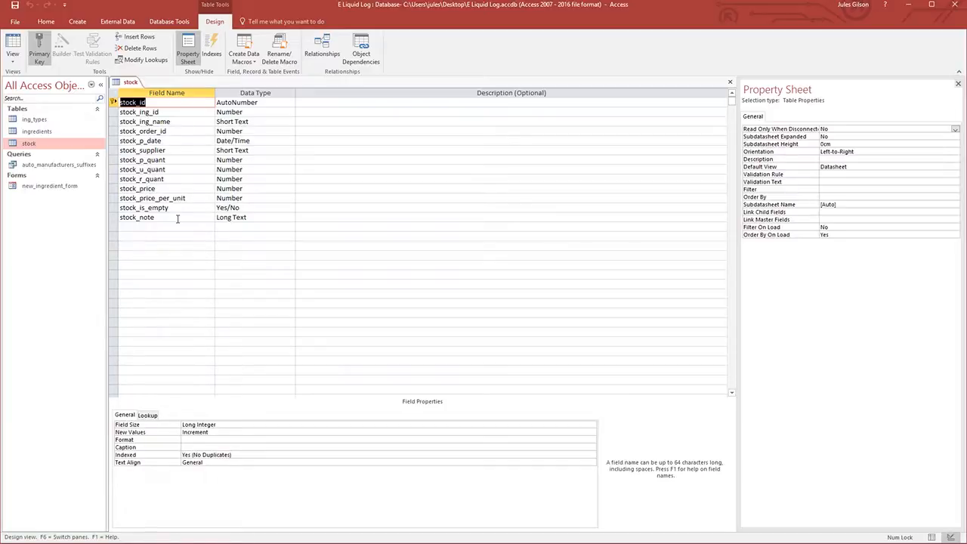
key("Down")
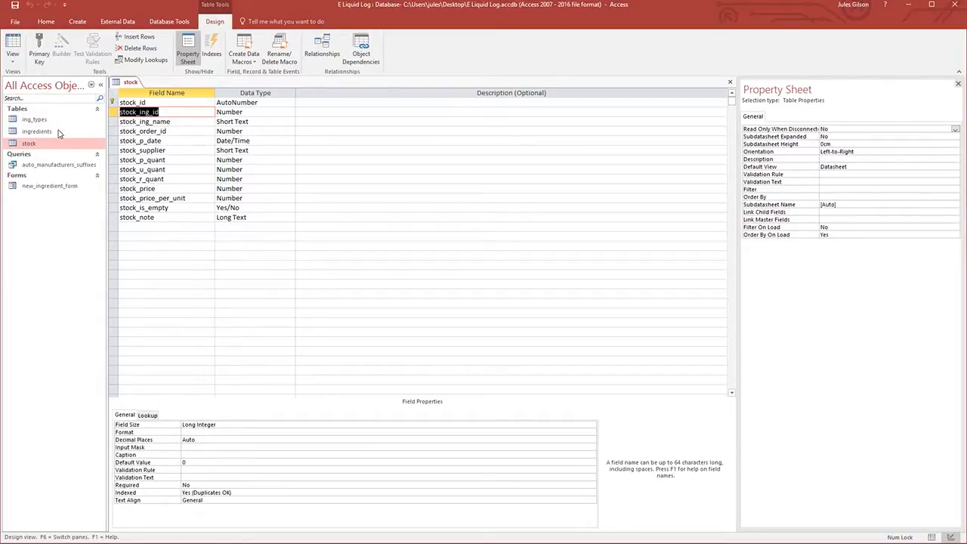
key("Down")
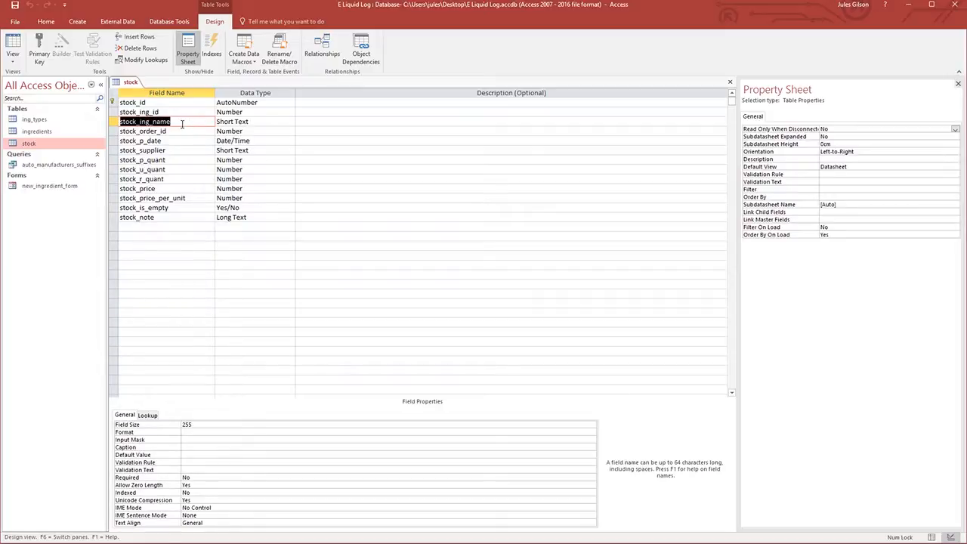
key("Down")
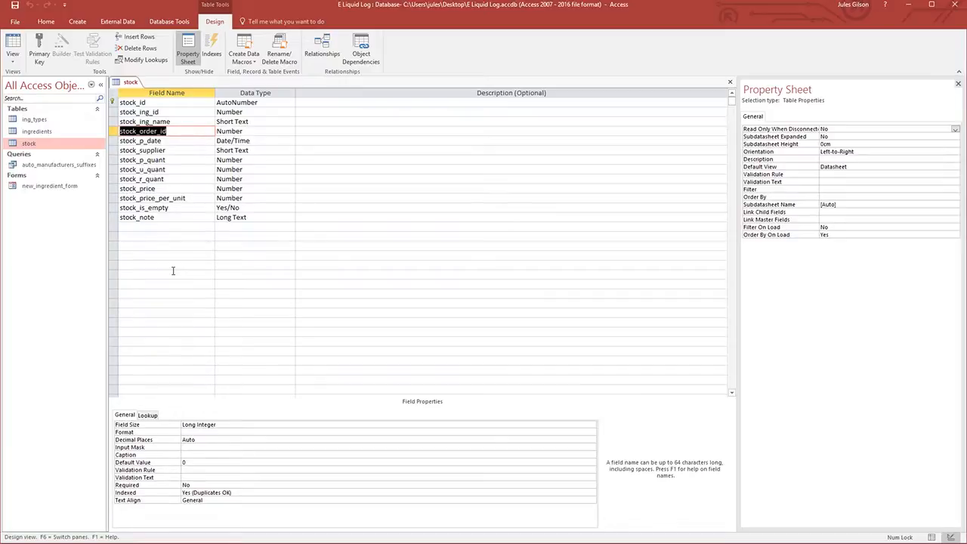
Switch to the Excel workbook and examine the first POST entry's supplier, item and order number on the DIY Supplies sheet
key("alt+Tab")
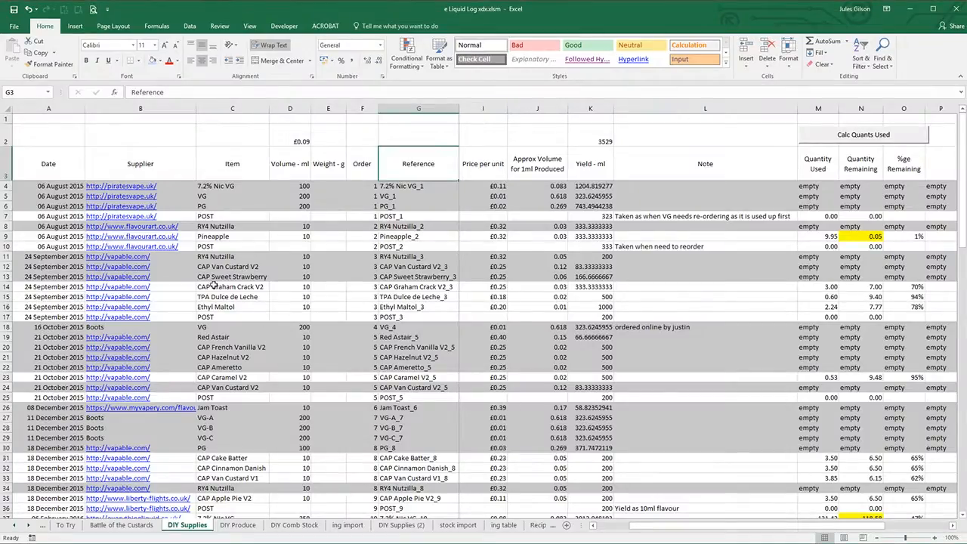
left_click(246, 219)
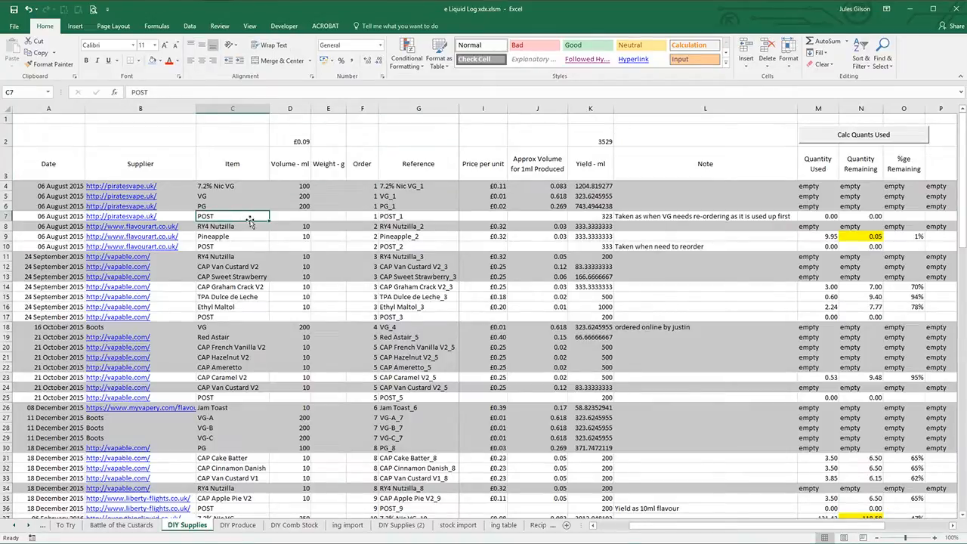
key("Right")
key("Right")
key("Right")
key("Left")
key("Left")
key("Left")
key("Left")
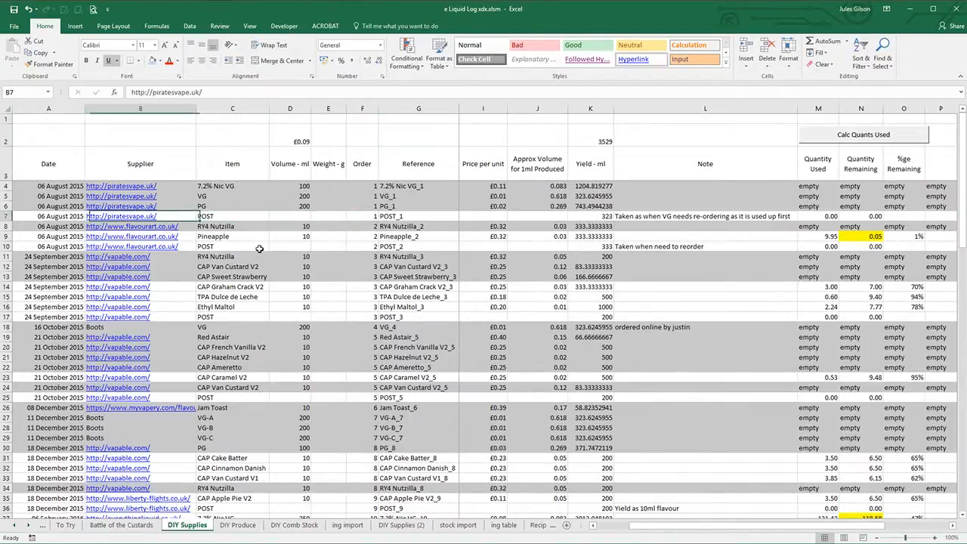
key("Left")
key("Right")
key("Right")
key("Right")
key("Left")
Examine how the Pineapple entry's item name and order number are combined in its Reference formula
key("Down")
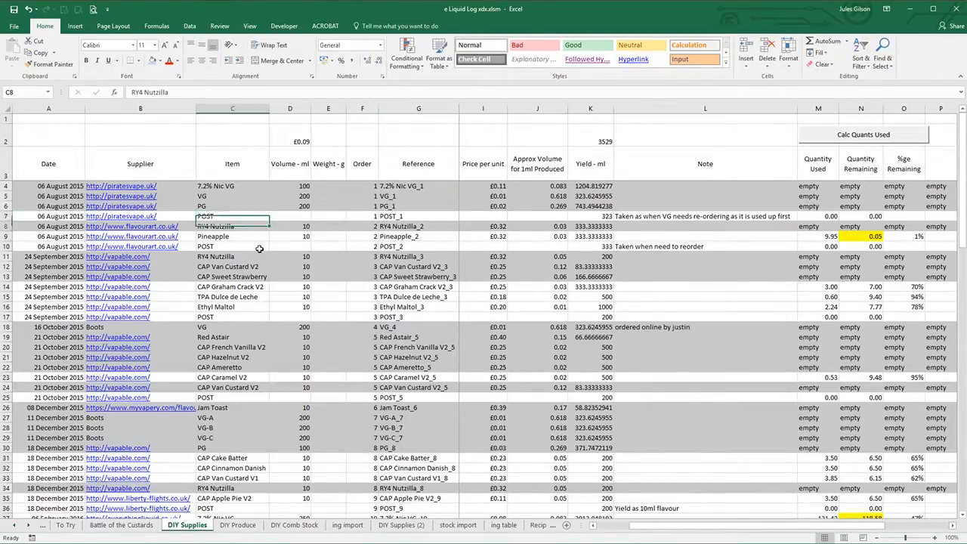
key("Down")
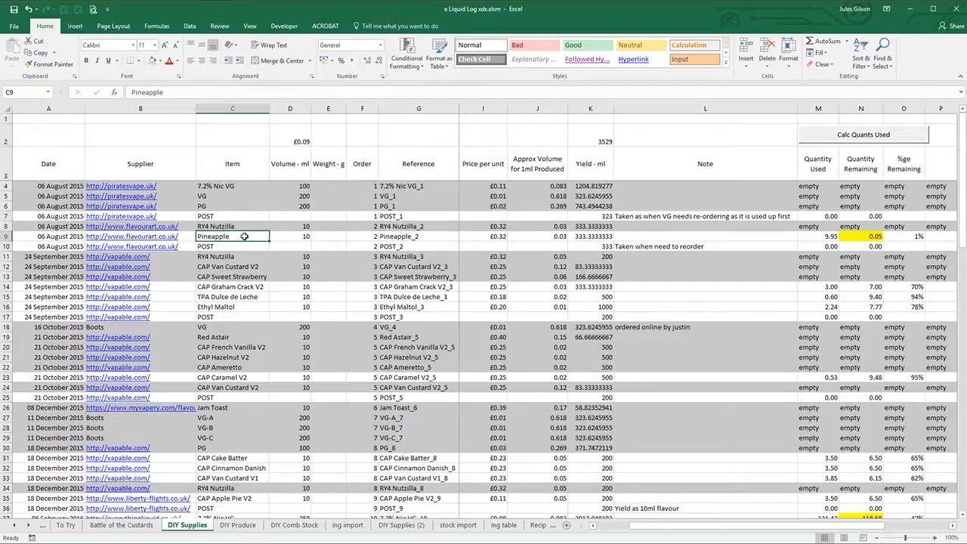
key("Right")
key("Right")
key("Right")
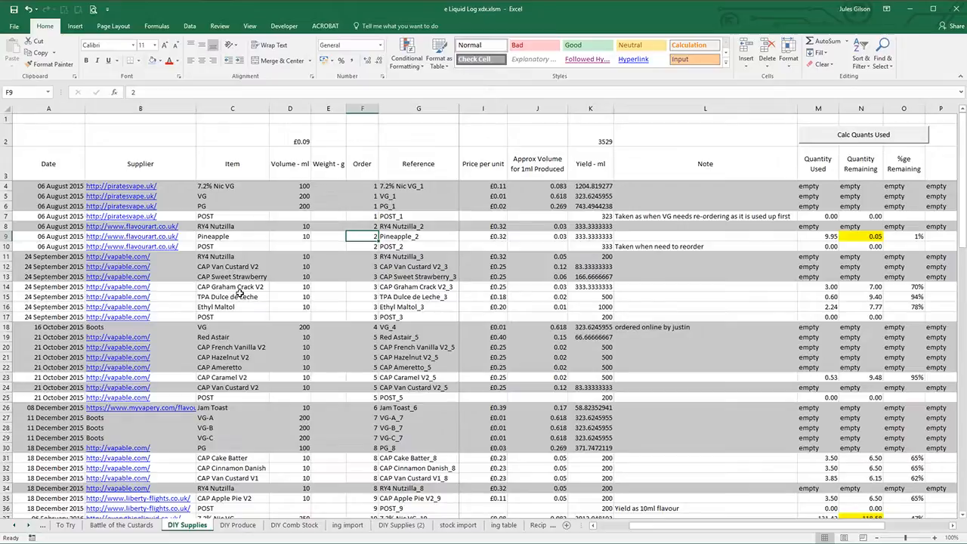
key("Right")
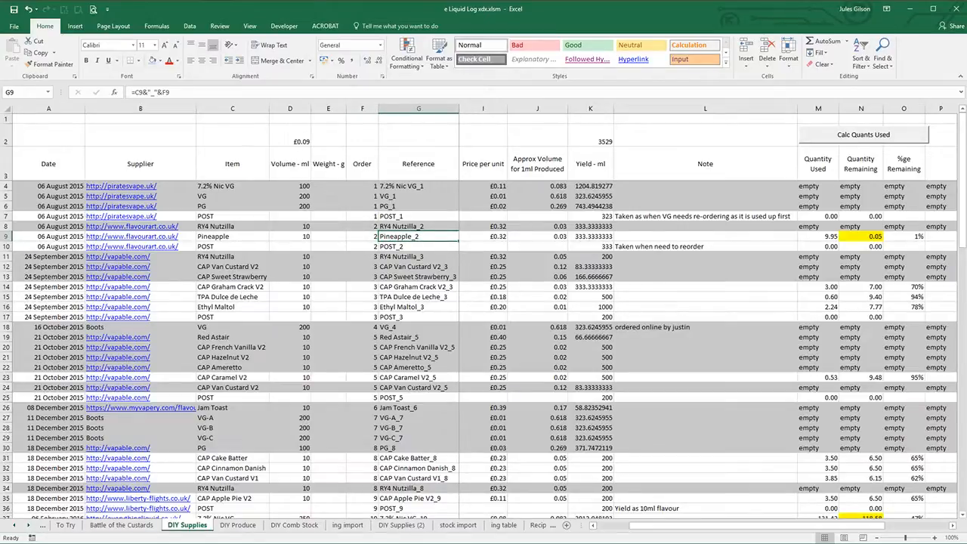
Switch back to Access and review the stock table's purchase date, supplier, and purchased, used and remaining quantity fields
left_click(400, 543)
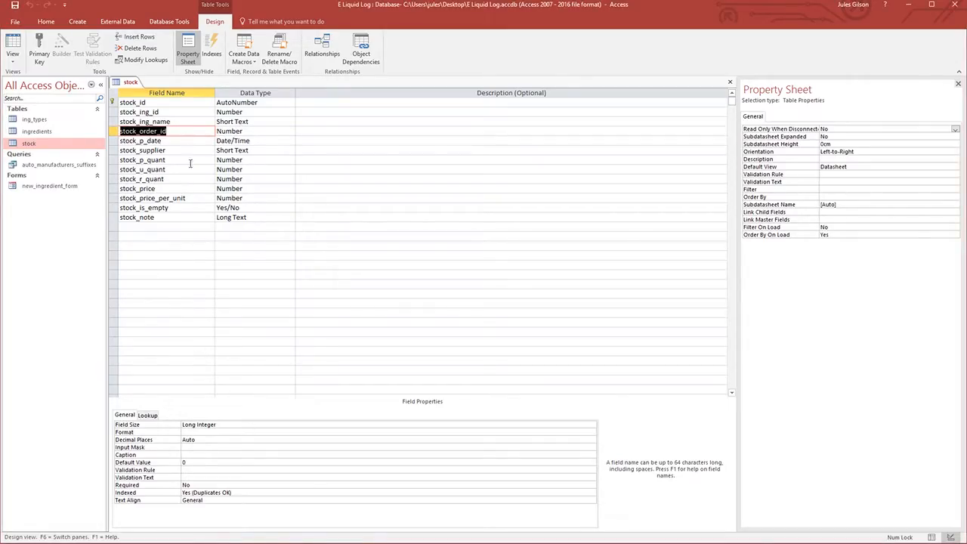
key("Down")
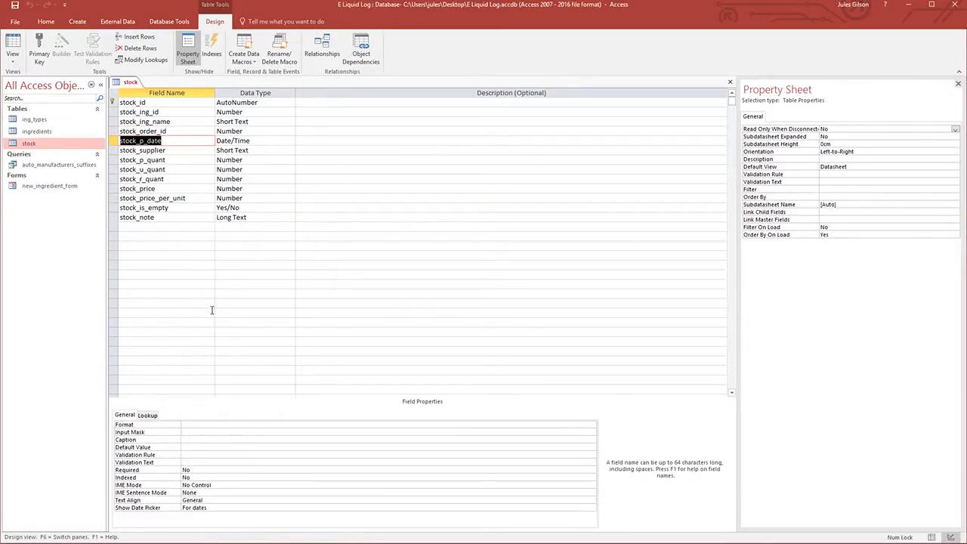
key("Down")
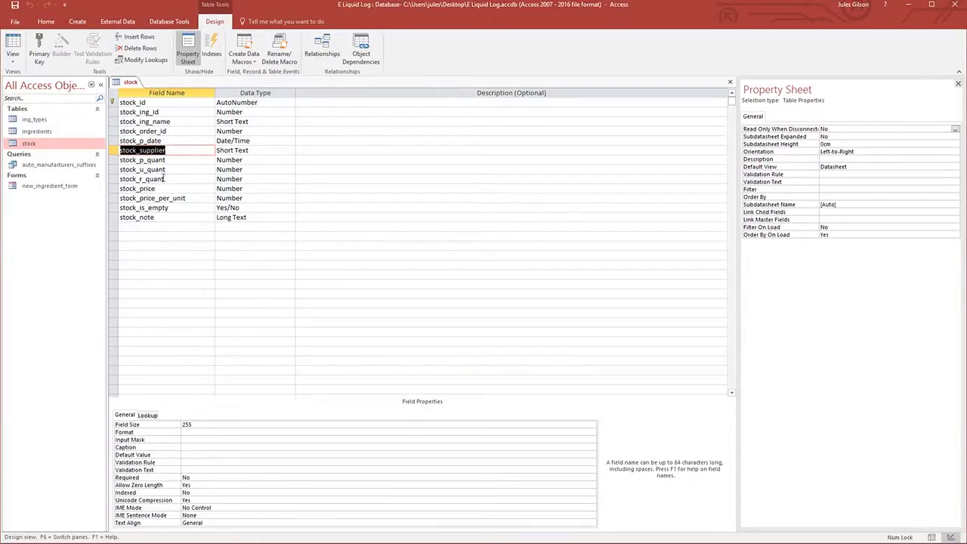
key("Down")
key("Down")
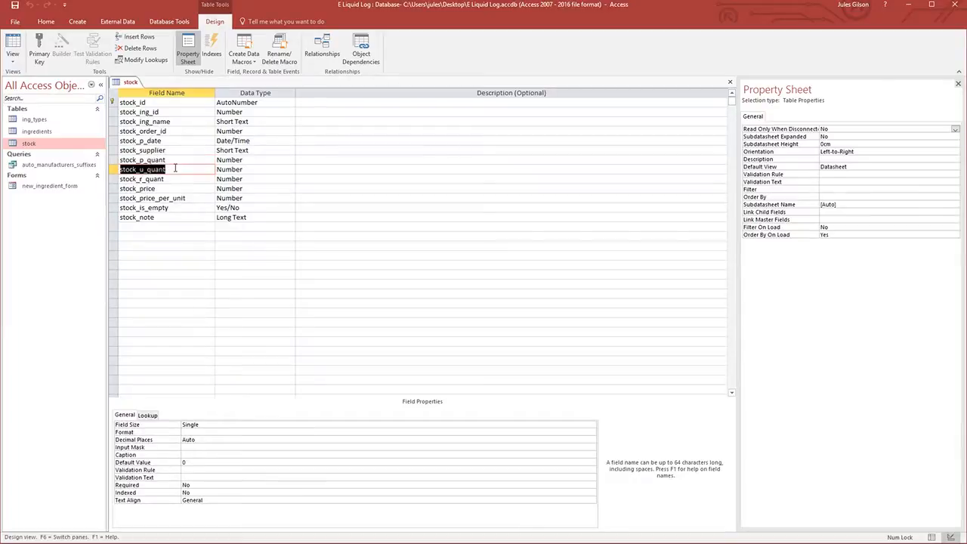
key("Down")
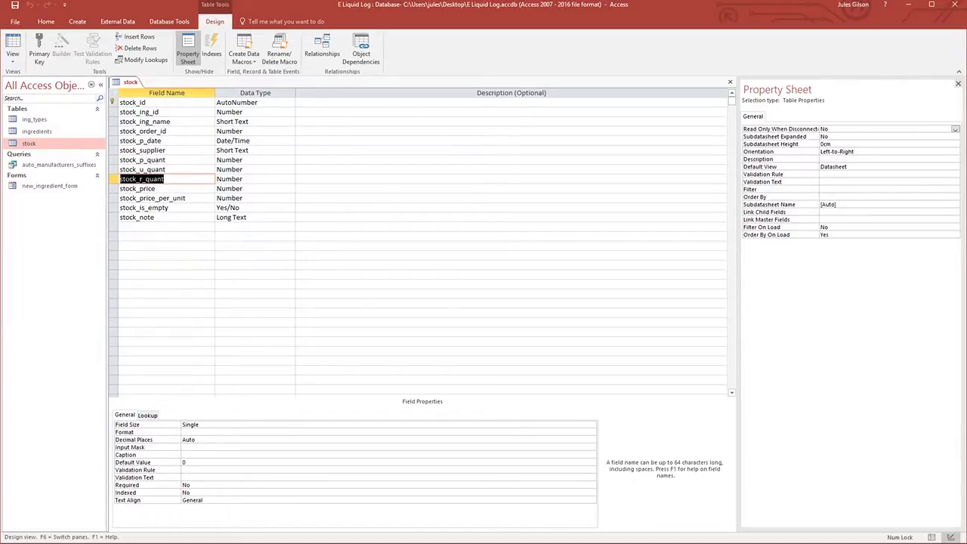
key("Up")
key("Up")
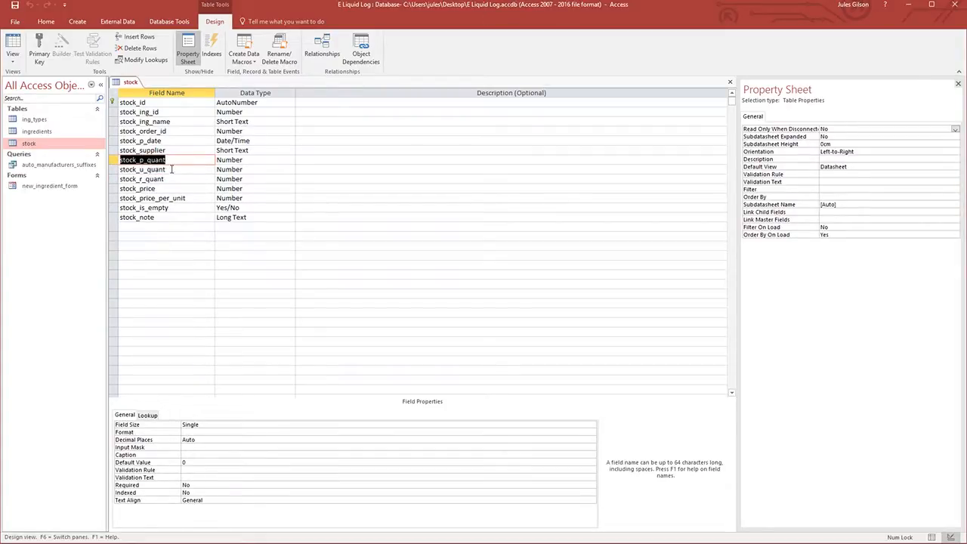
key("Down")
key("Down")
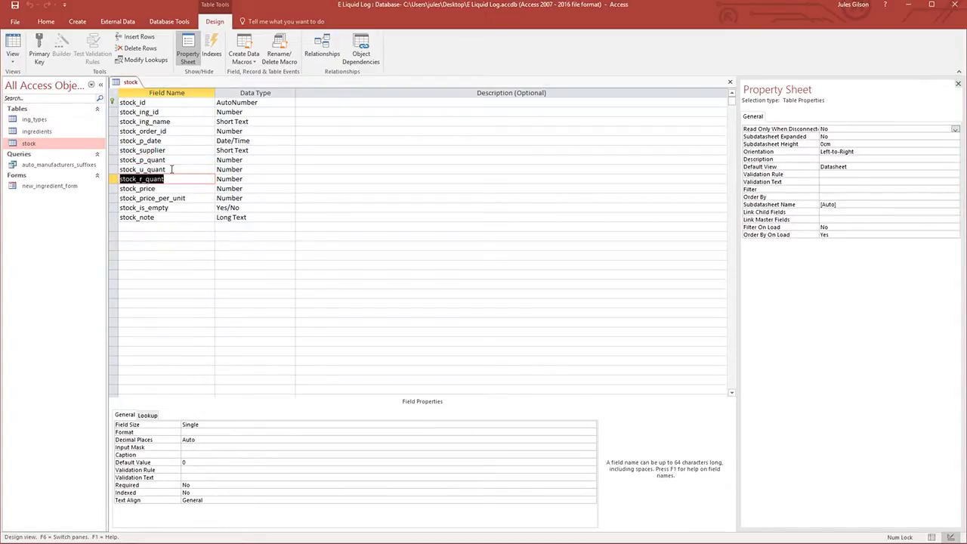
key("Up")
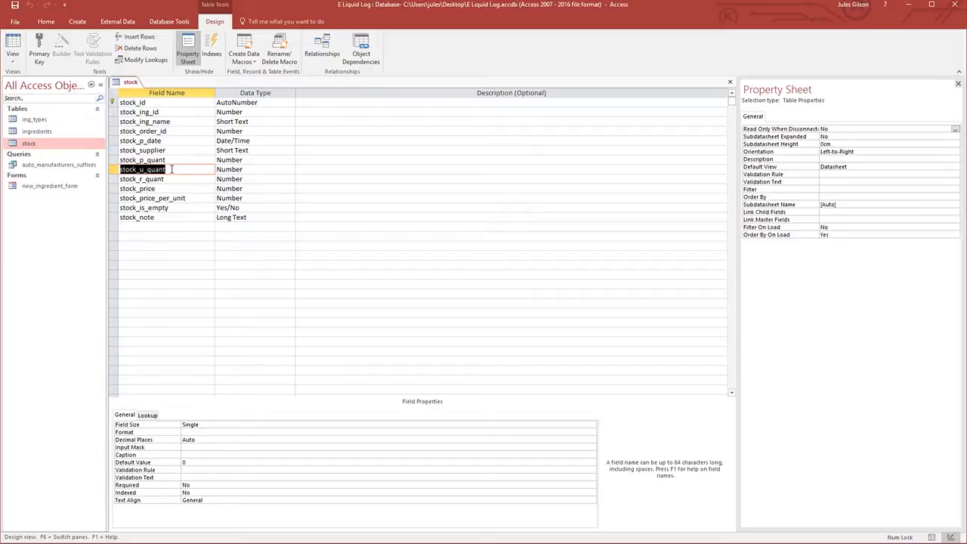
key("Down")
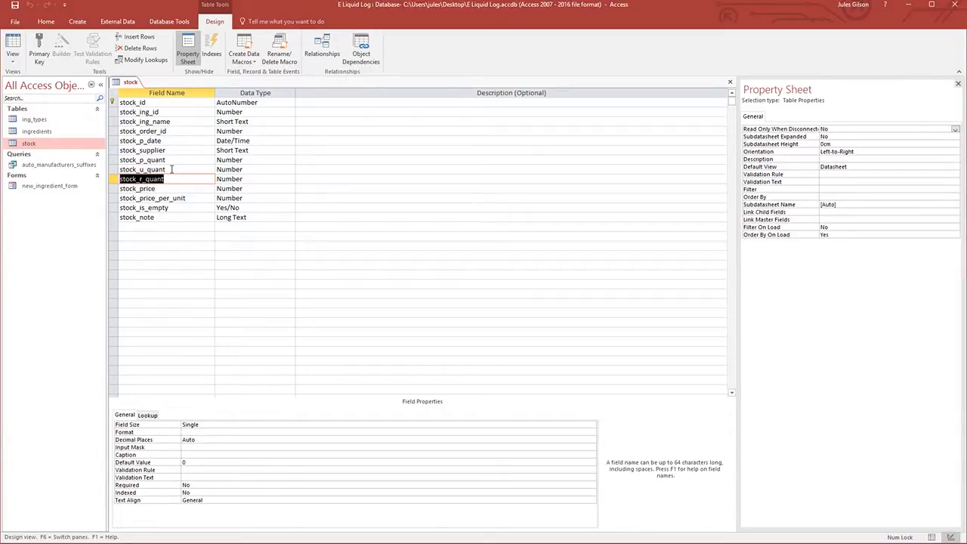
Examine the stock_price and stock_price_per_unit fields in relation to stock_p_quant
key("Down")
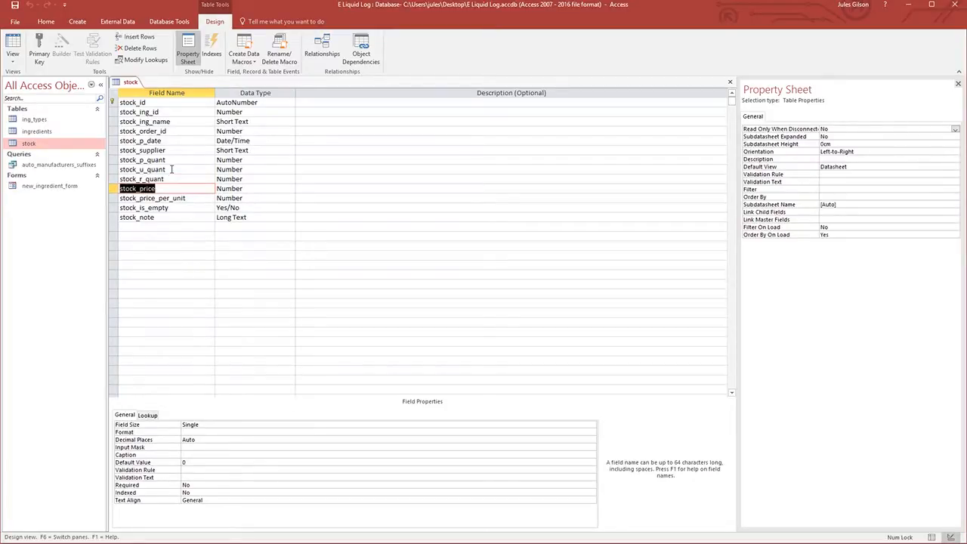
key("Down")
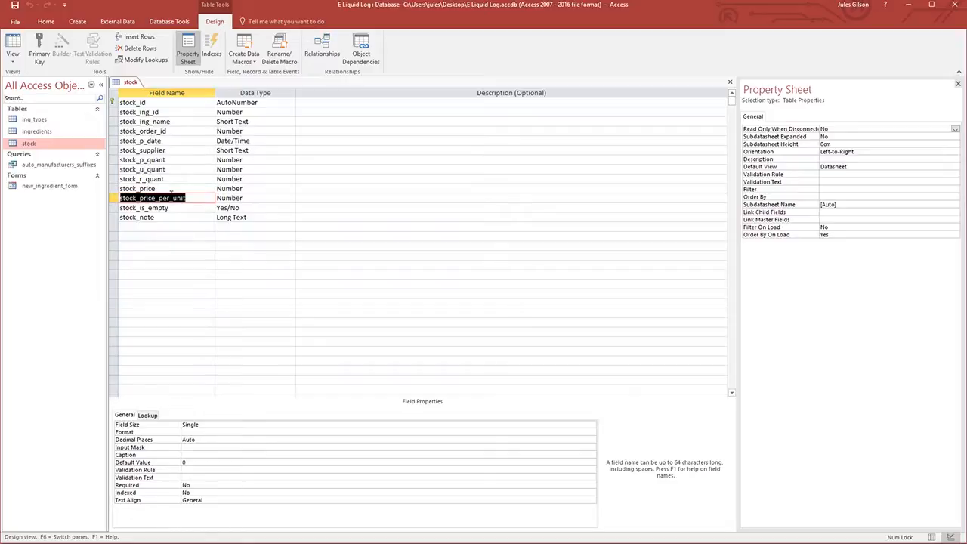
left_click(167, 160)
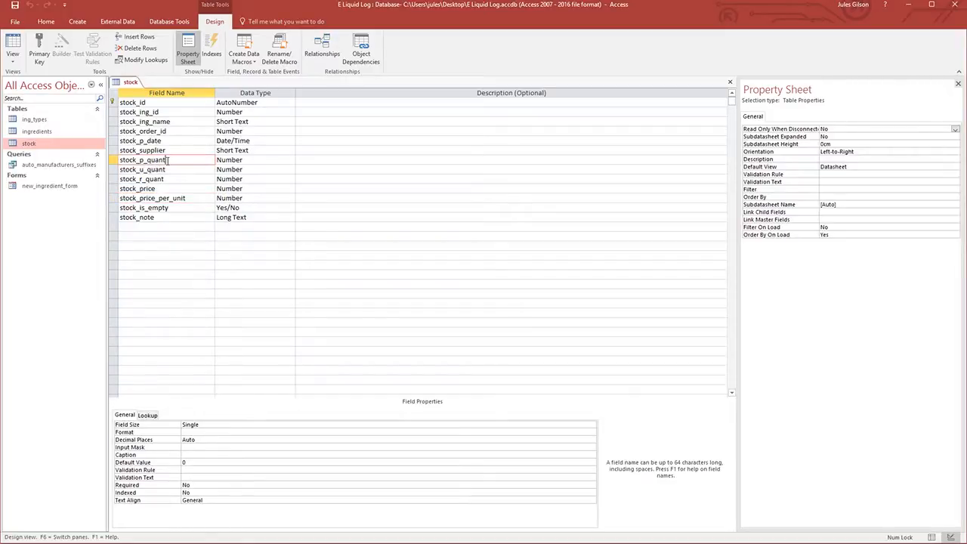
left_click(162, 191)
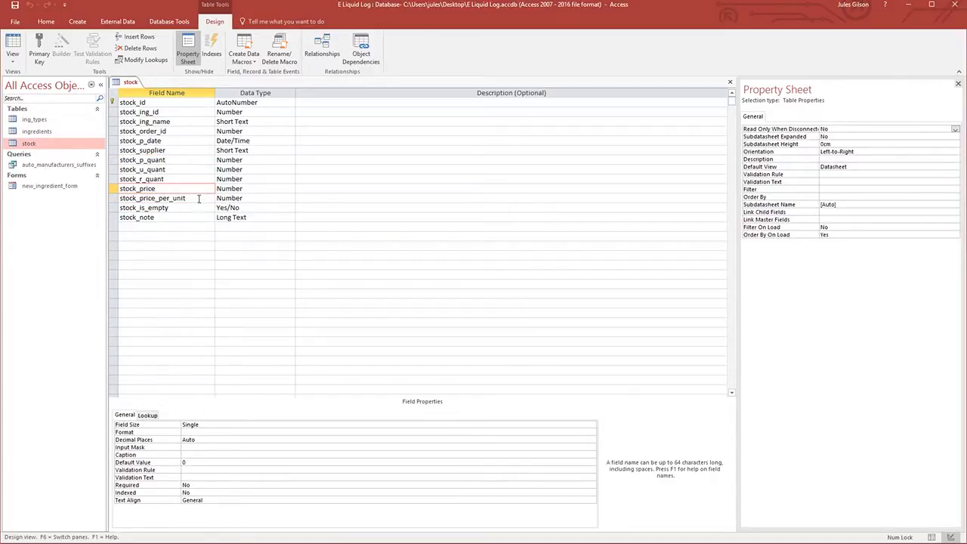
left_click(200, 199)
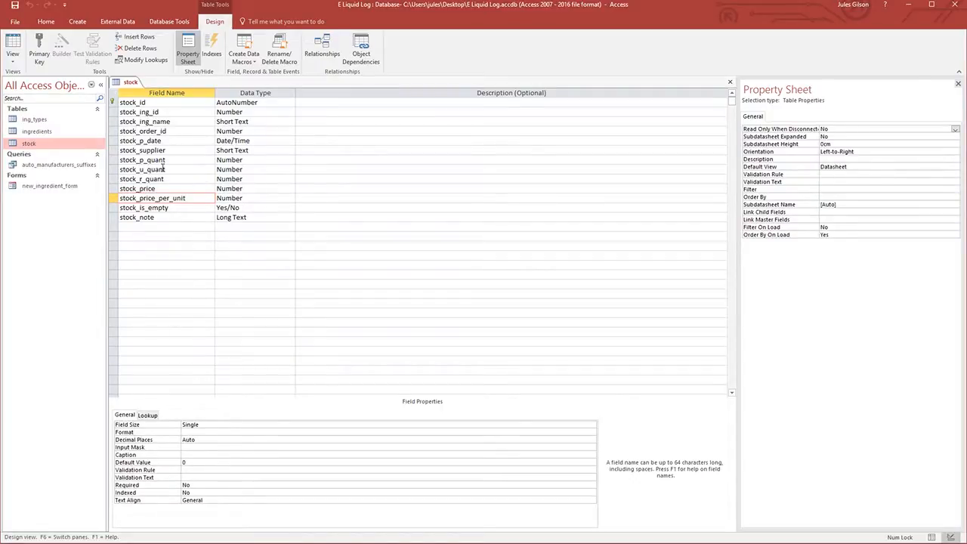
Review the stock_is_empty and stock_note fields in the stock table's design
key("Down")
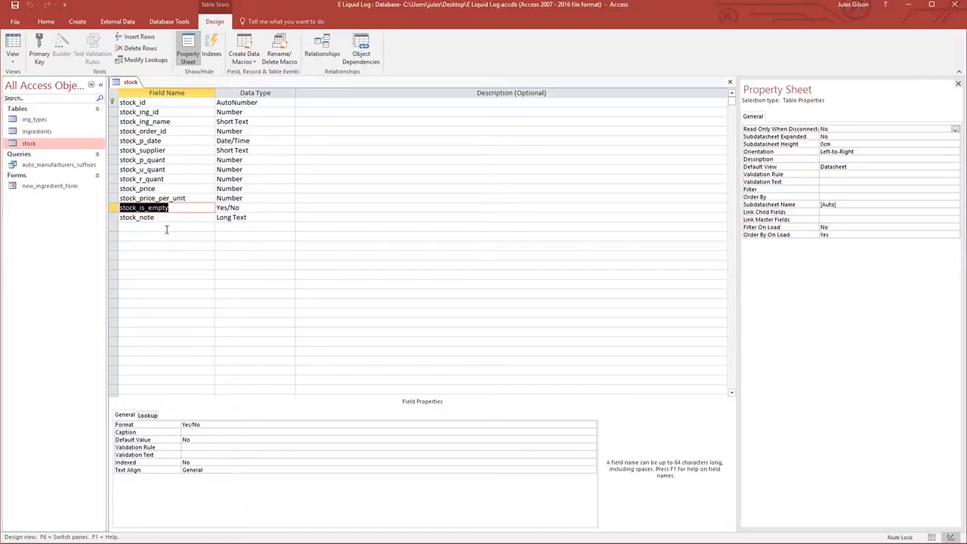
key("Down")
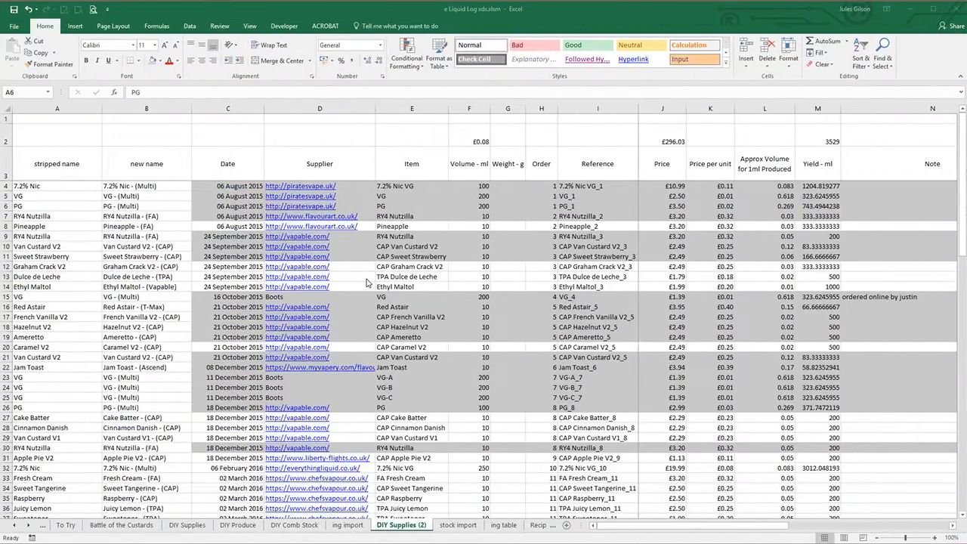
Switch to the Excel workbook and examine the headings from stripped name to Item on the DIY Supplies (2) sheet
left_click(71, 164)
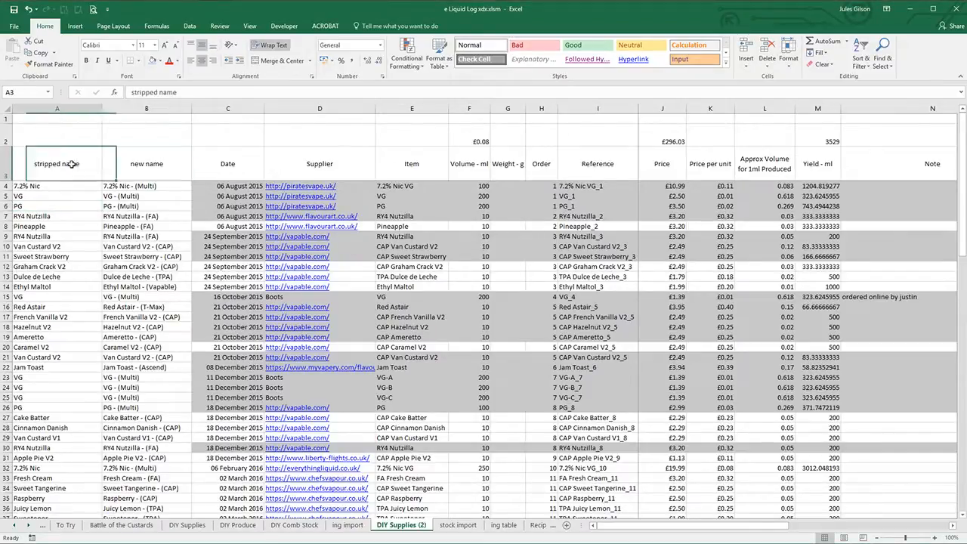
key("Right")
key("Right")
key("Right")
key("Right")
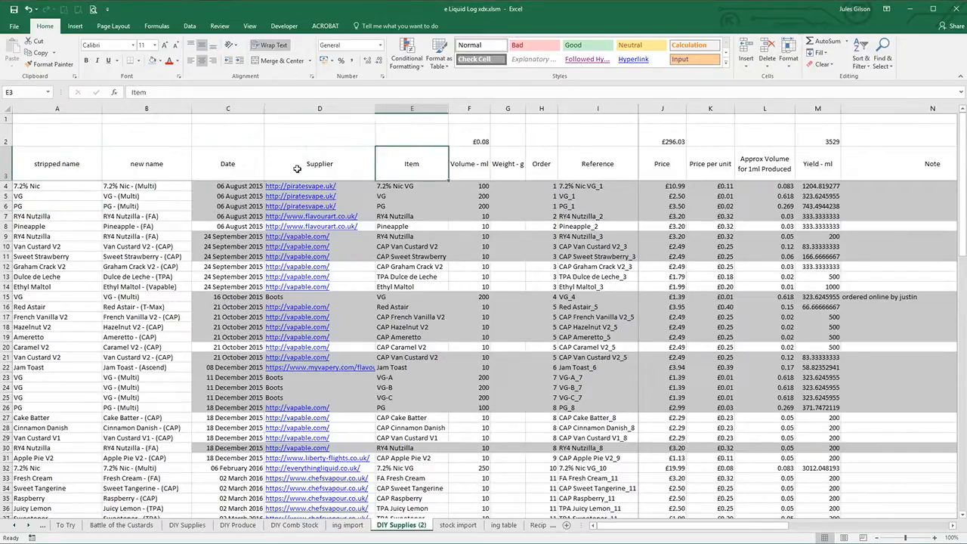
key("Left")
key("Left")
key("Left")
key("Left")
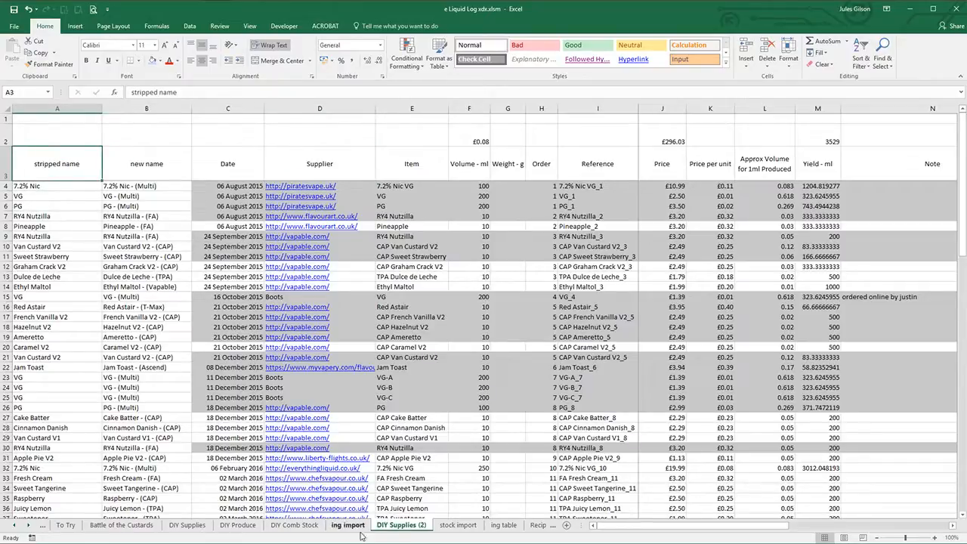
Examine the leading column headings of the original DIY Supplies sheet for comparison with the copy
left_click(195, 527)
left_click(300, 170)
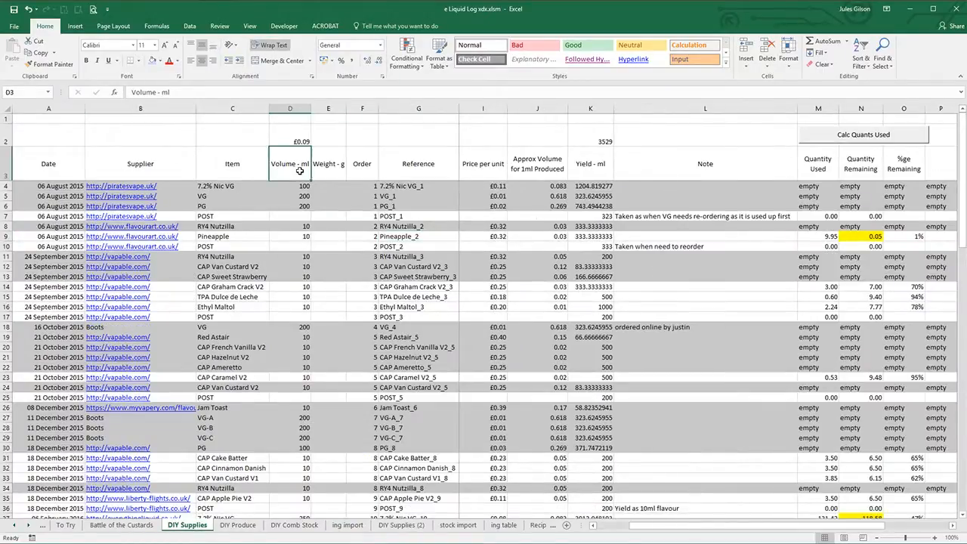
key("Down")
key("Left")
key("Left")
Return to DIY Supplies (2) and compare the added stripped name and new name columns with the Date and Item columns
left_click(401, 526)
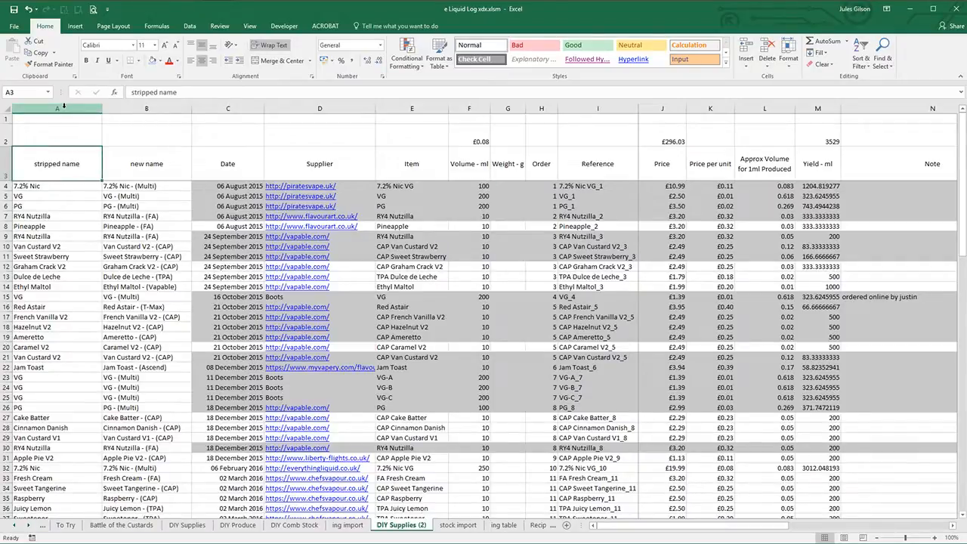
left_click(99, 112)
left_click_drag(99, 112, 170, 146)
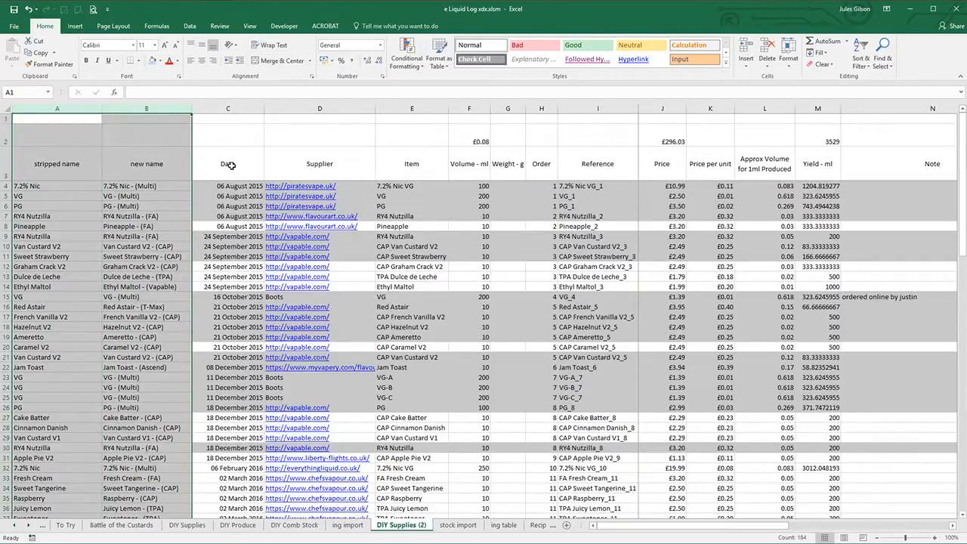
left_click(231, 166)
left_click_drag(409, 165, 389, 274)
left_click(393, 285)
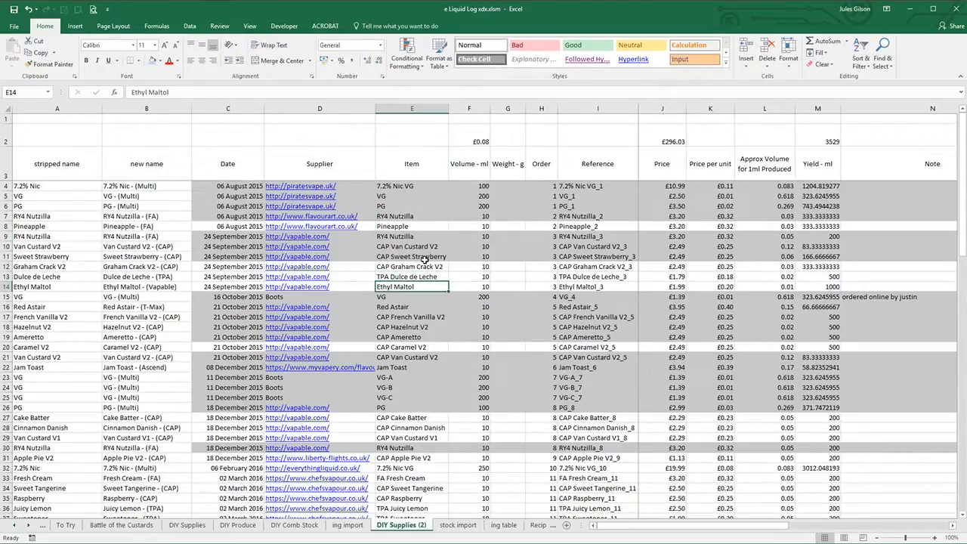
Examine how the new name formulas look up the stripped names in the ing import sheet, and compare the original items
left_click(133, 257)
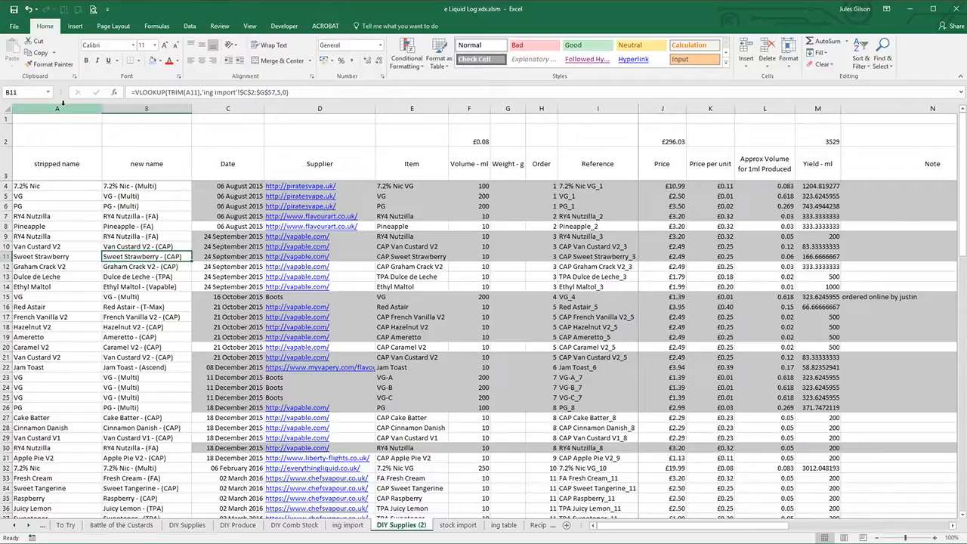
left_click_drag(64, 107, 129, 113)
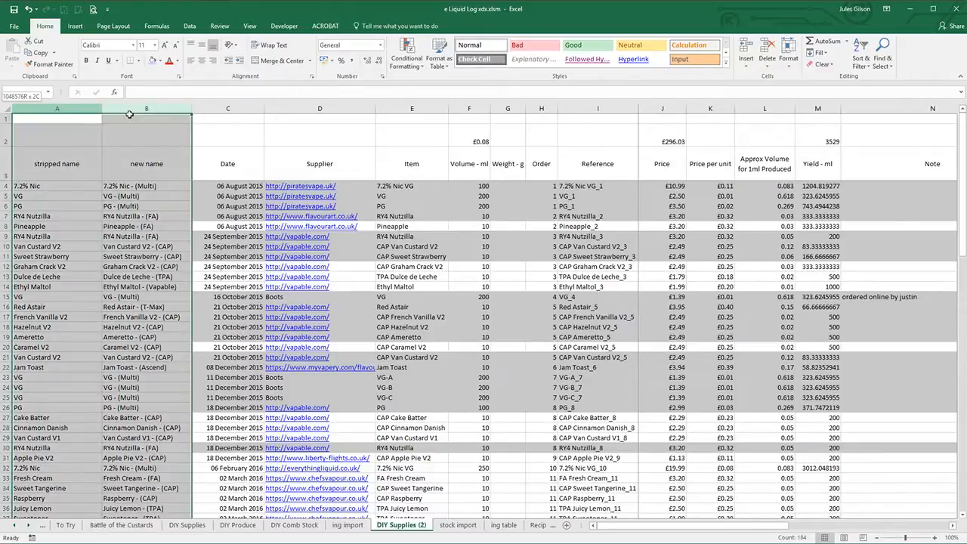
left_click(64, 209)
left_click(123, 214)
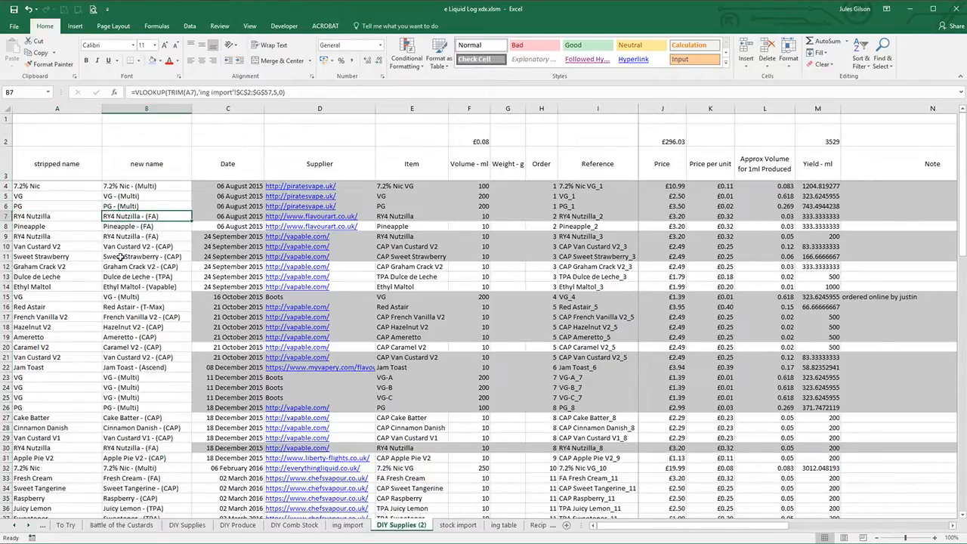
left_click(130, 196)
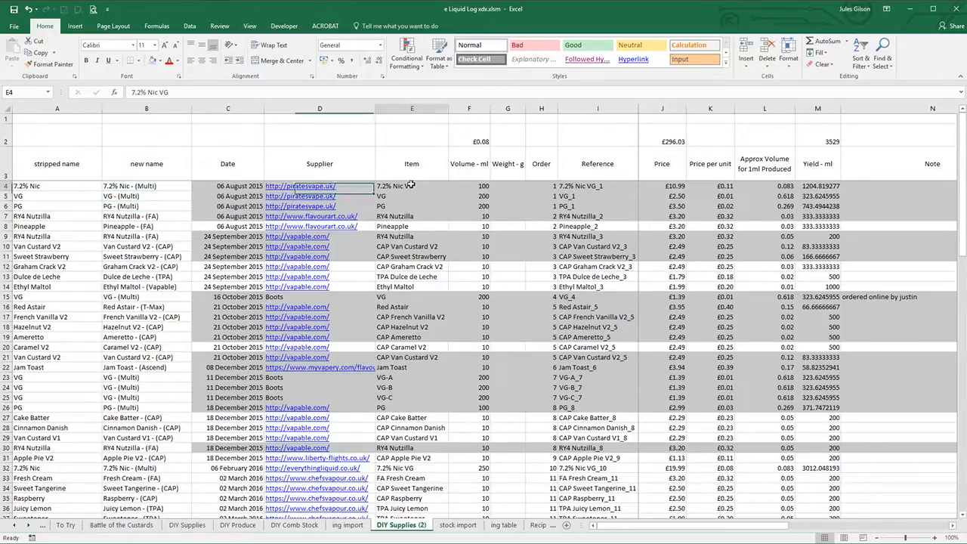
left_click(409, 186)
left_click(406, 207)
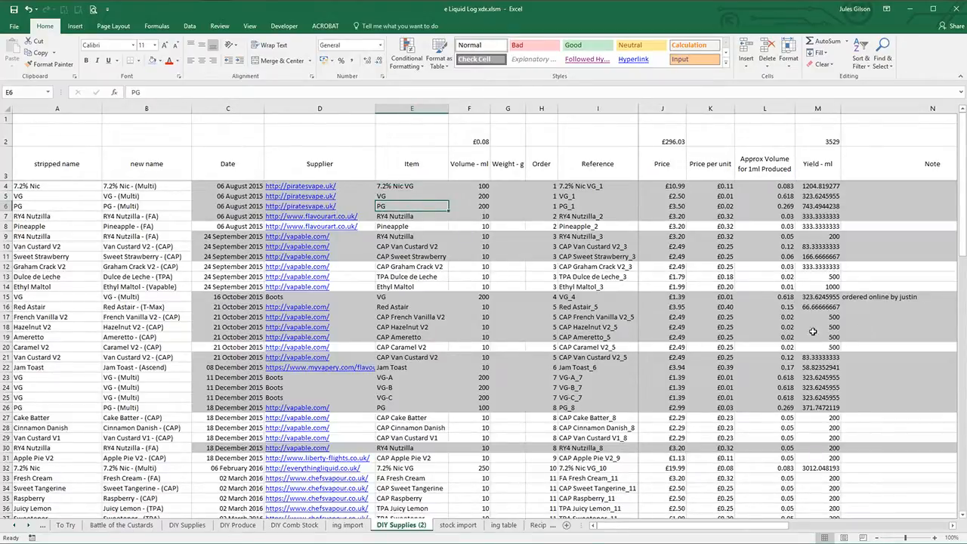
Compare the stock import sheet's headings, stock_id to stock_note, with the fields of the stock table in Access
left_click(458, 524)
key("Up")
key("Up")
key("Up")
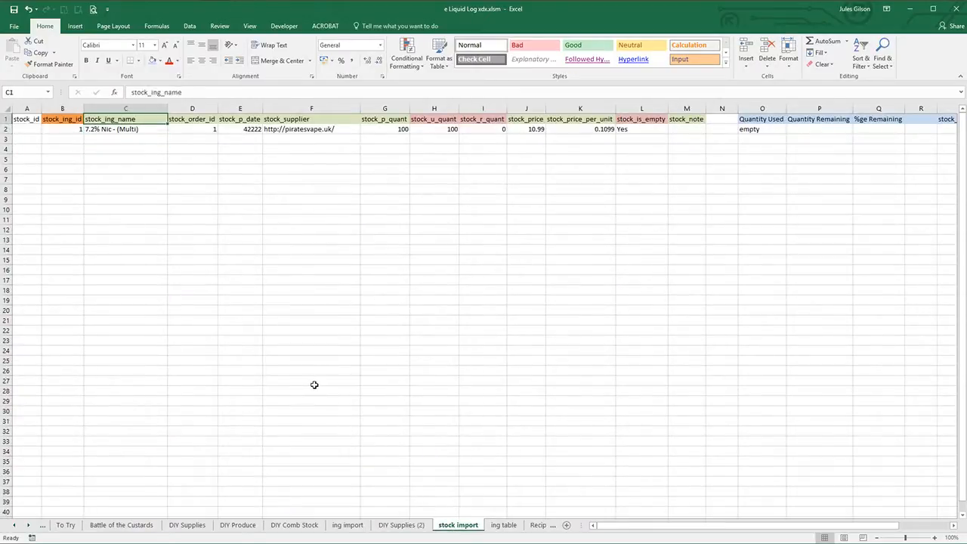
key("Left")
key("Left")
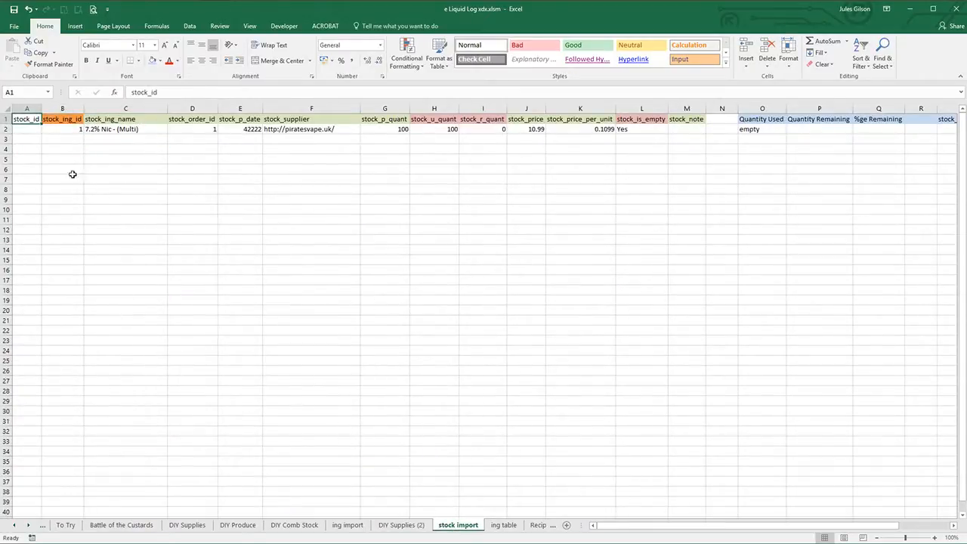
left_click_drag(25, 121, 689, 121)
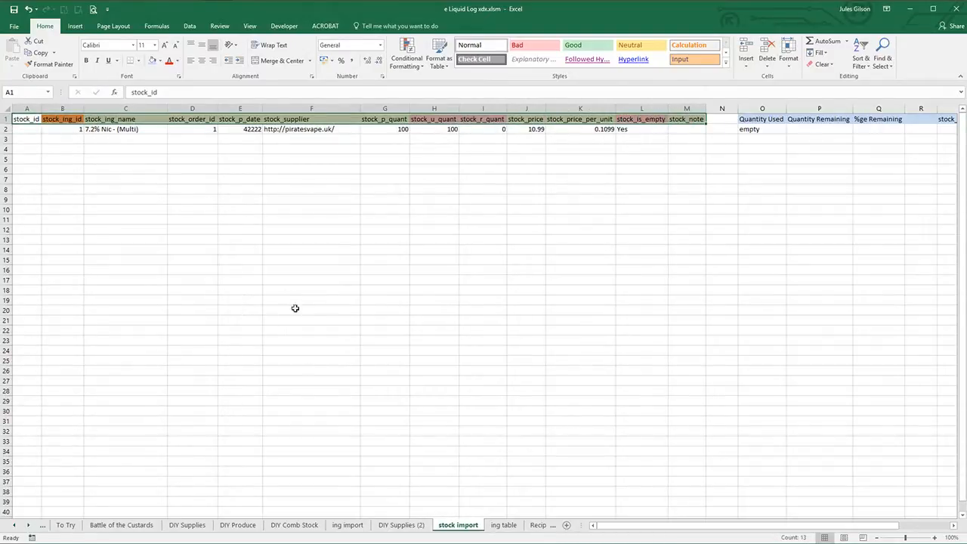
key("alt+Tab")
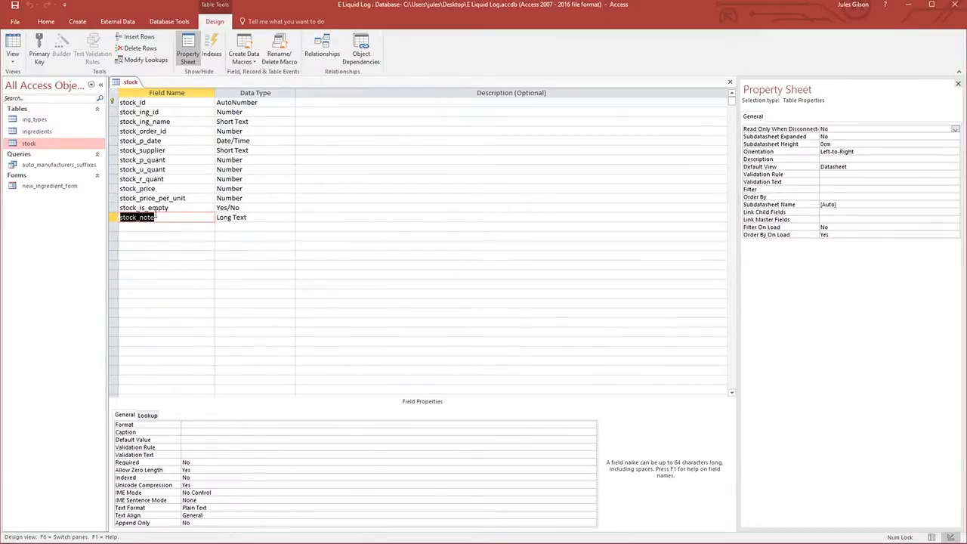
key("alt+Tab")
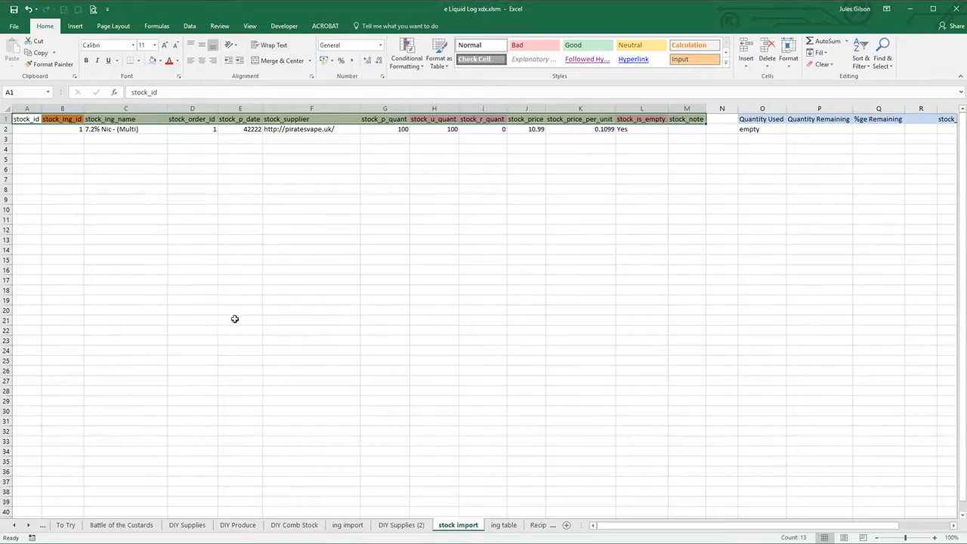
Examine the stock_id and stock_ing_id headings on the stock import sheet
left_click(98, 167)
key("Left")
key("Left")
key("Up")
key("Up")
key("Up")
key("Up")
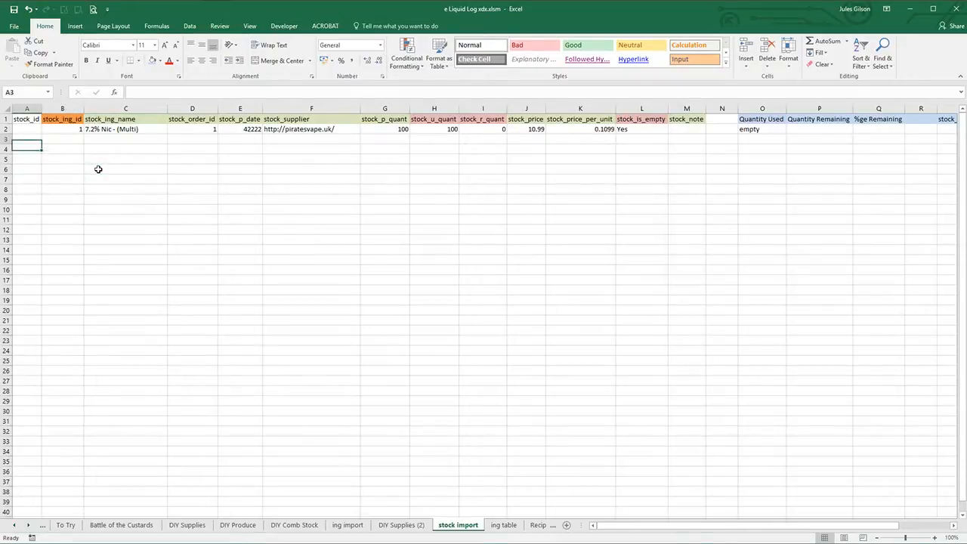
key("Up")
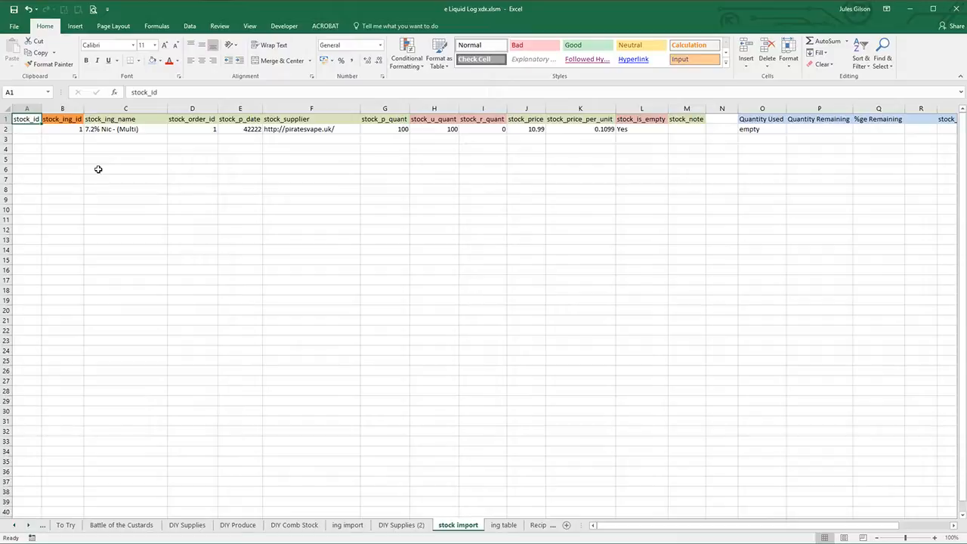
key("Right")
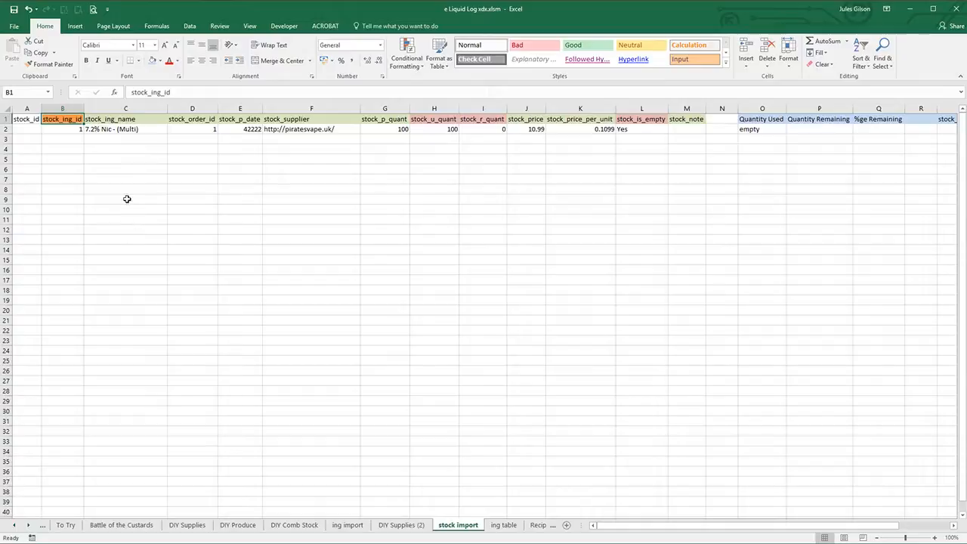
Fit the ing_name column's width to its contents on the ing table sheet
left_click(503, 525)
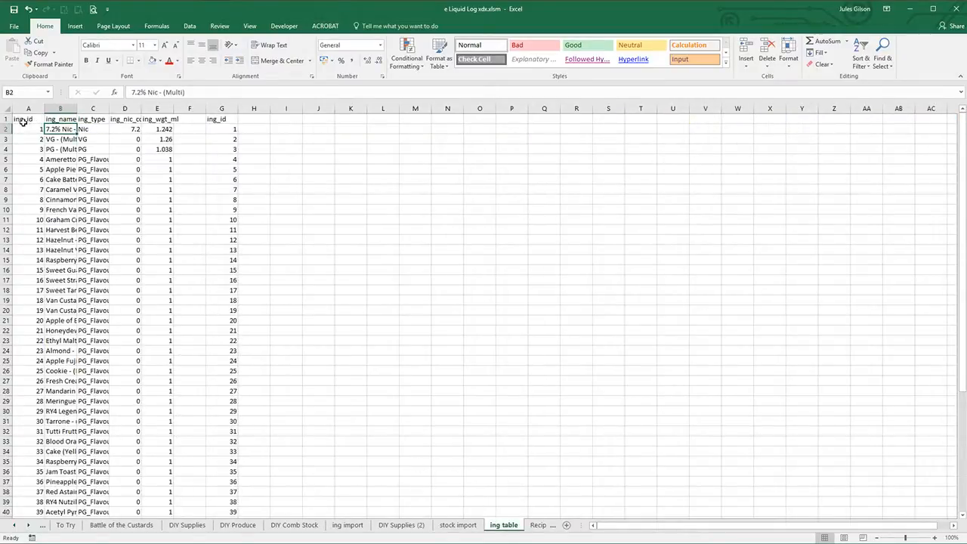
left_click_drag(27, 129, 22, 199)
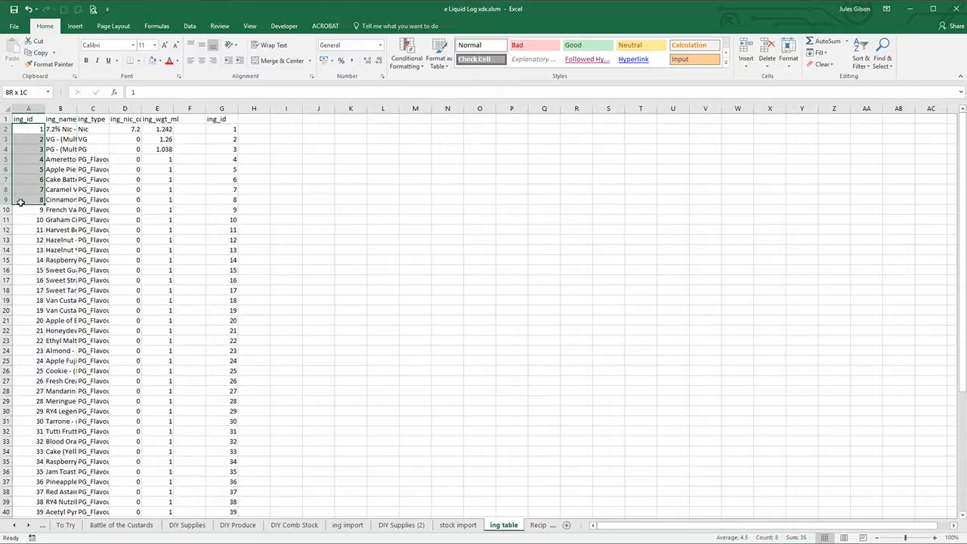
double_click(77, 110)
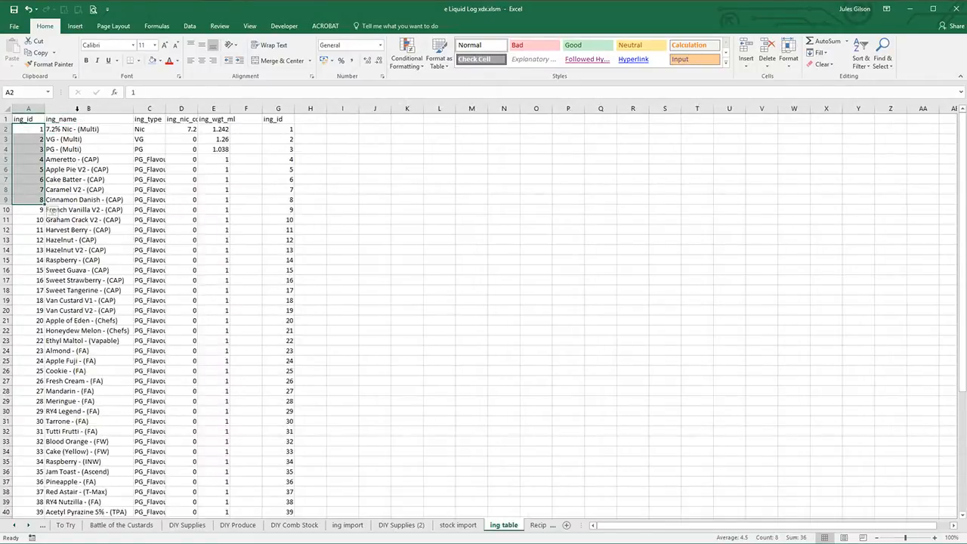
Compare the ingredient names with the ing_id values in column A and the repeated ing_id values in column G
left_click_drag(71, 130, 51, 247)
left_click(31, 139)
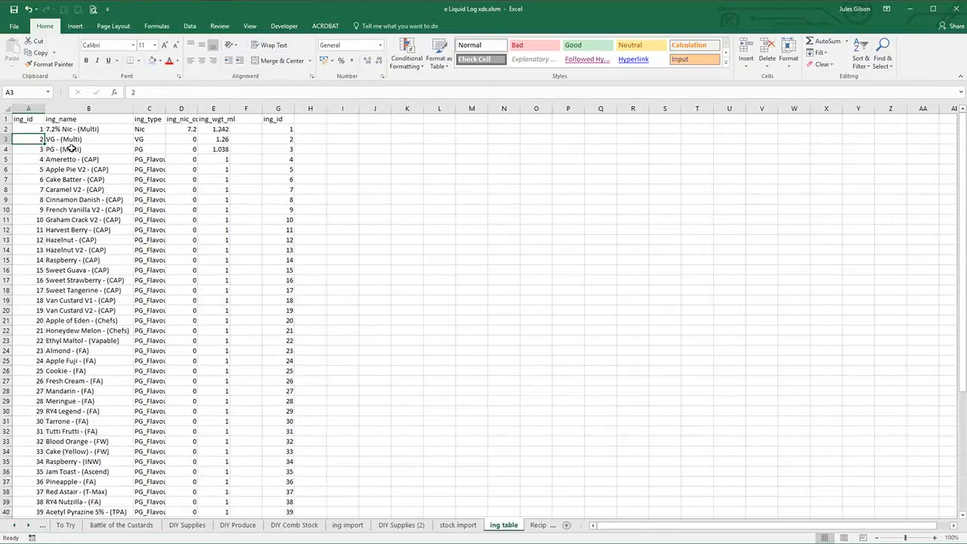
left_click(33, 120)
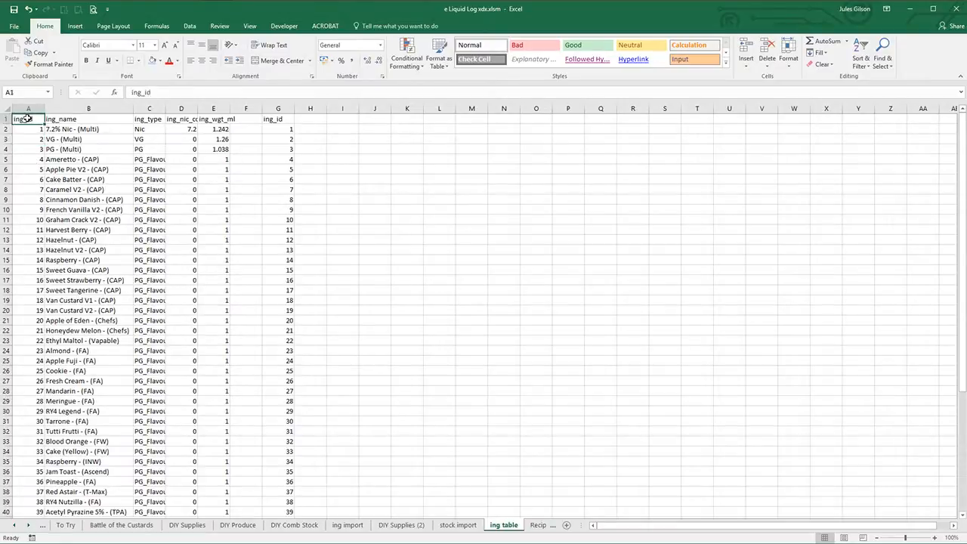
left_click(278, 109)
left_click(278, 160)
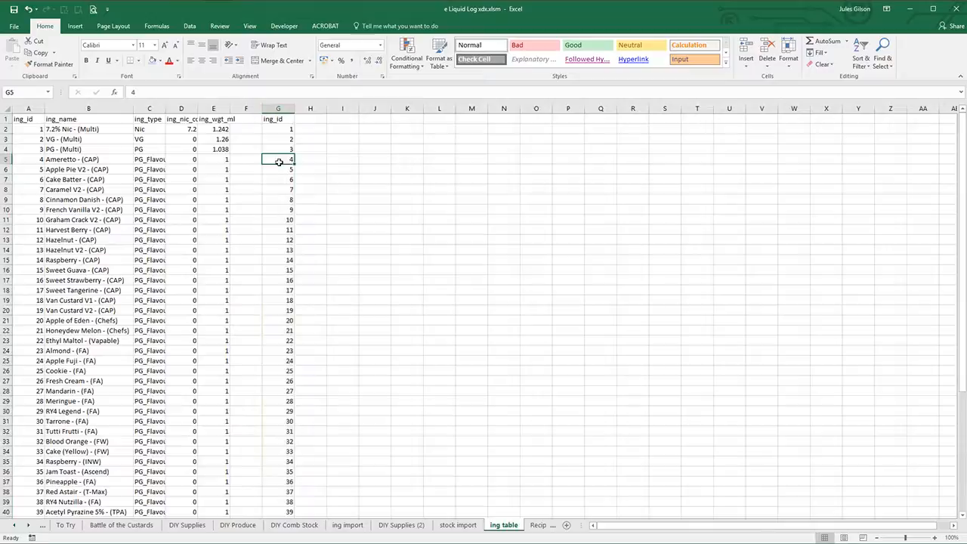
left_click(67, 159)
left_click(58, 149)
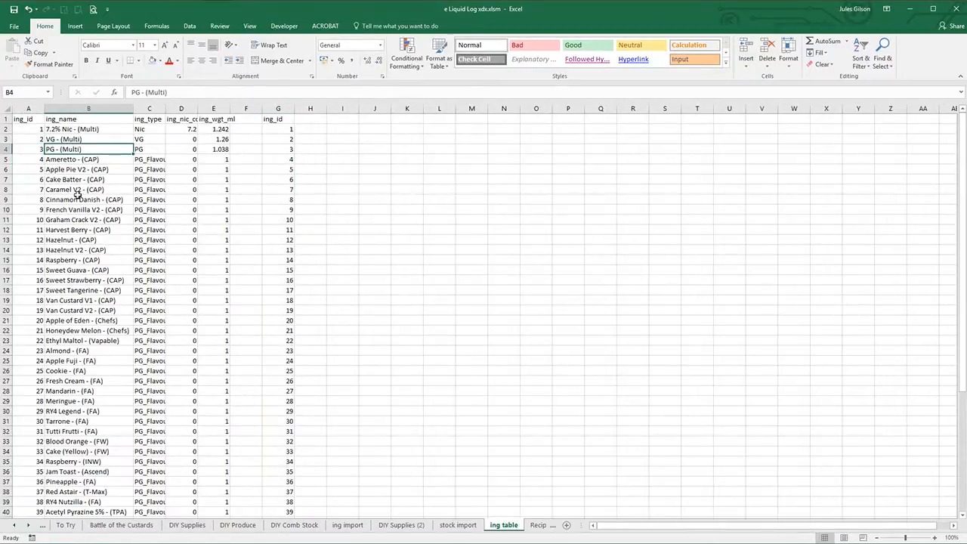
Examine the stock_ing_id lookup formula and its stock_ing_name reference in row 2 of the stock import sheet
left_click(453, 525)
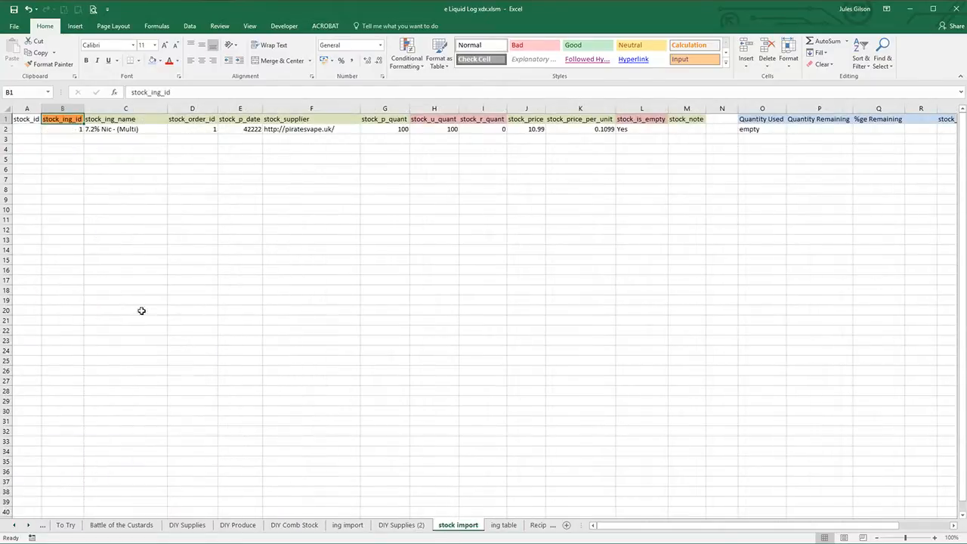
key("Down")
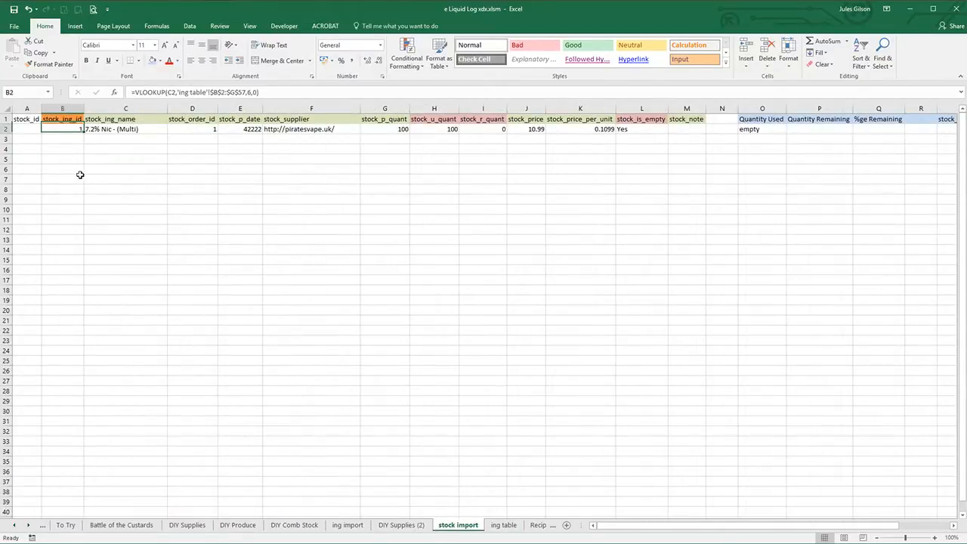
left_click(115, 129)
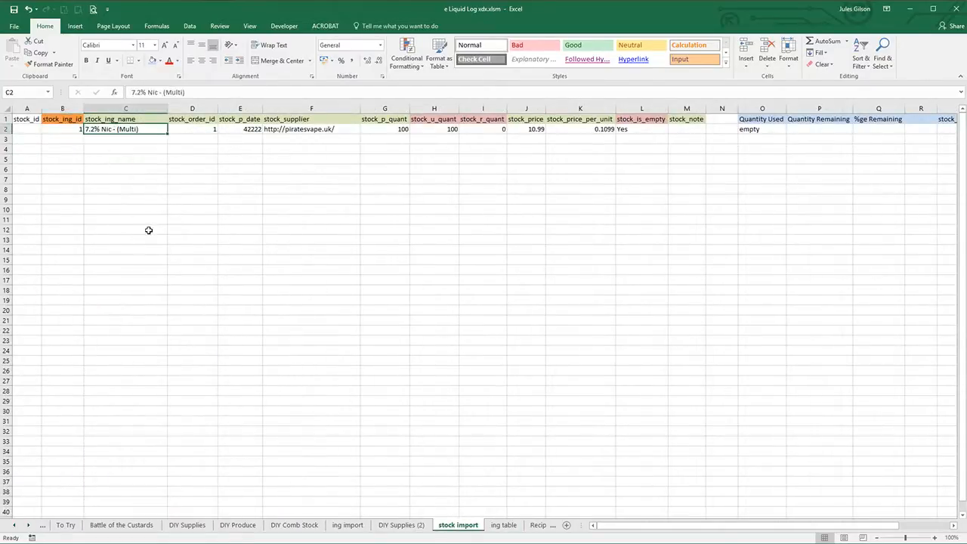
Trace the lookup on the ing table sheet from the 7.2% Nic - (Multi) name to its ing_id in column G
left_click(501, 524)
left_click_drag(65, 131, 90, 401)
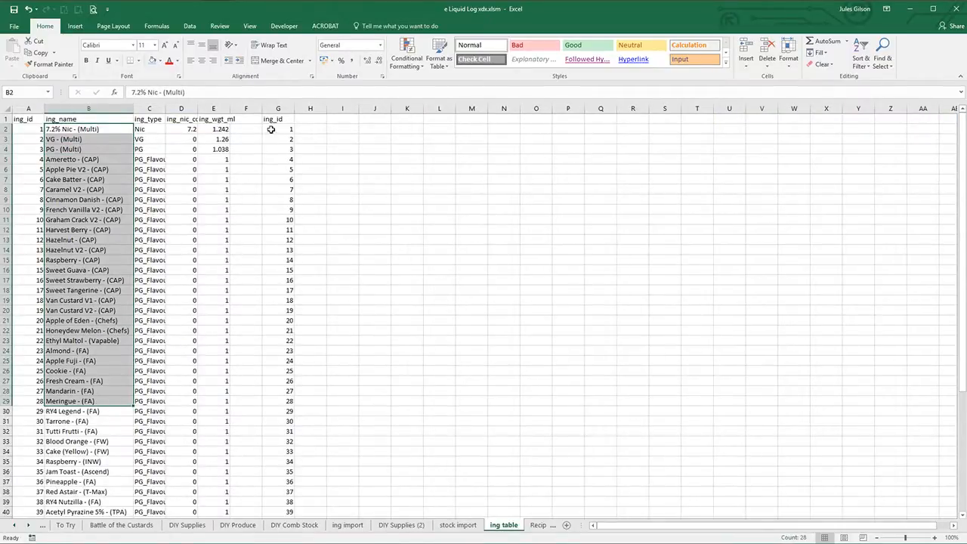
left_click_drag(274, 129, 279, 241)
left_click(68, 130)
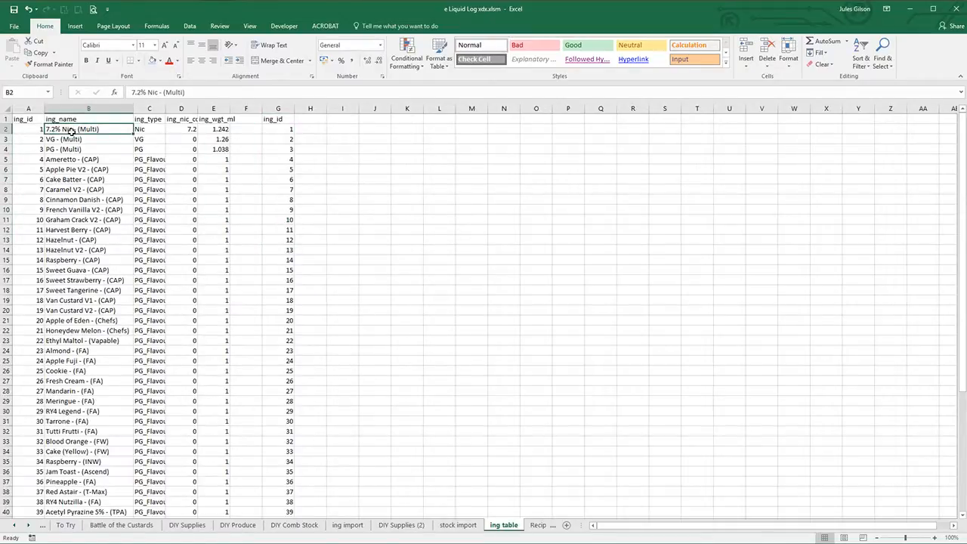
left_click(286, 133)
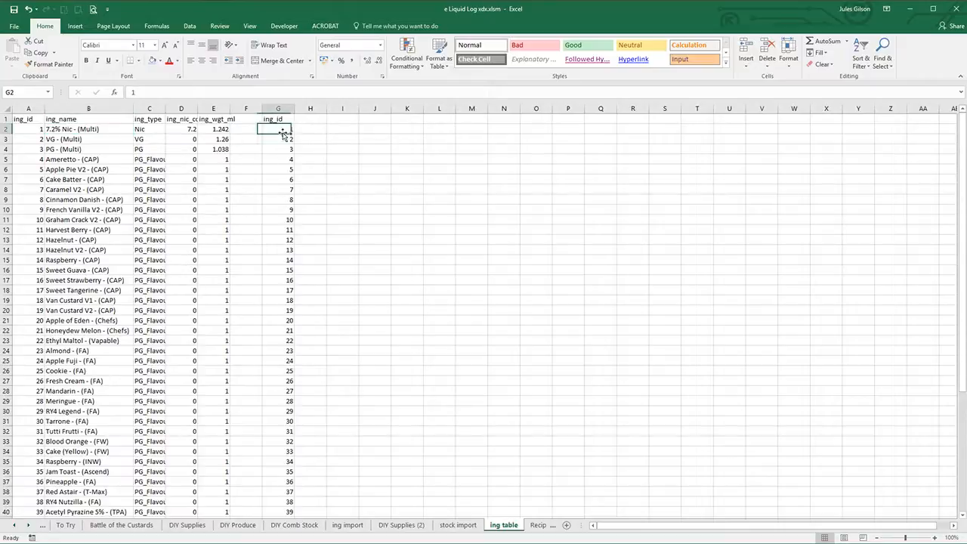
Check the stock_ing_id formula in B2 and the stock_ing_name header and first entry on the stock import sheet
left_click(458, 525)
left_click(71, 130)
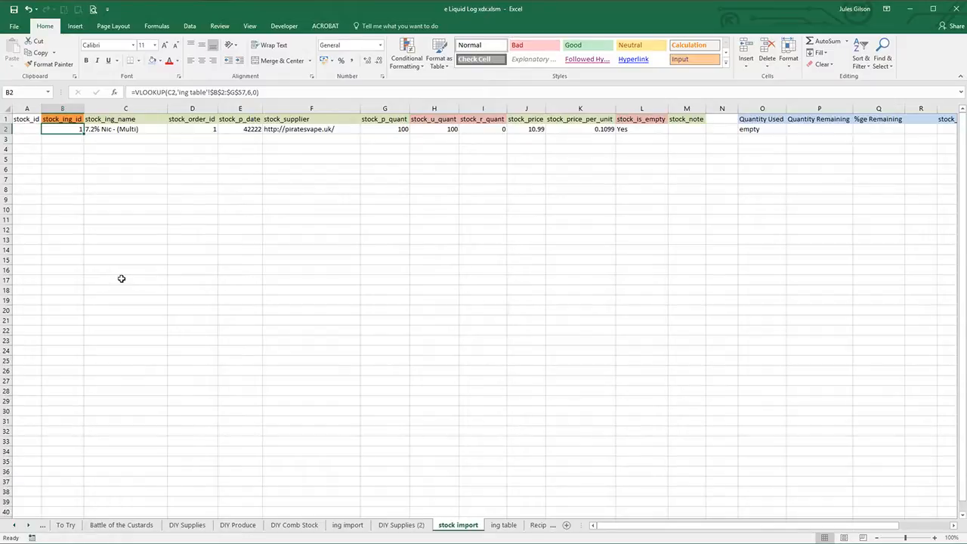
key("Right")
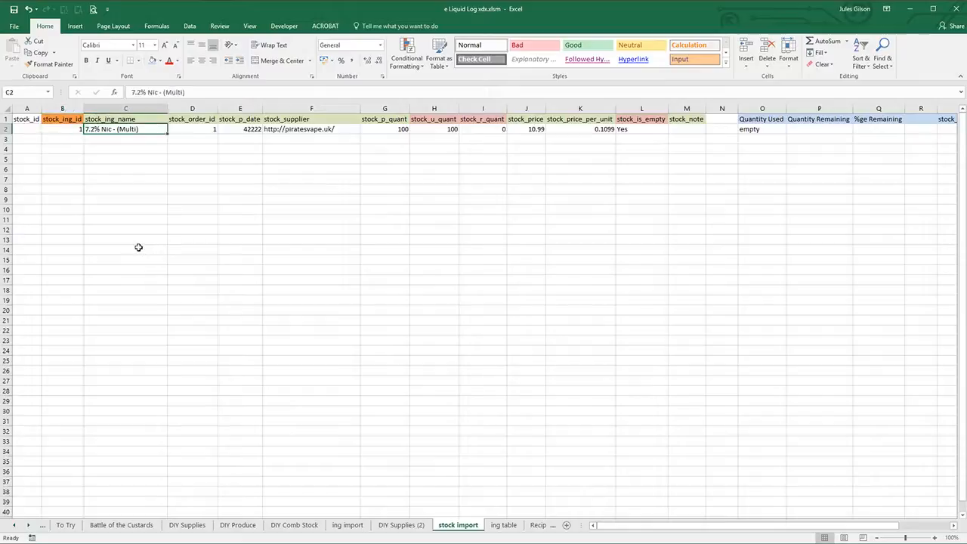
left_click_drag(127, 119, 102, 117)
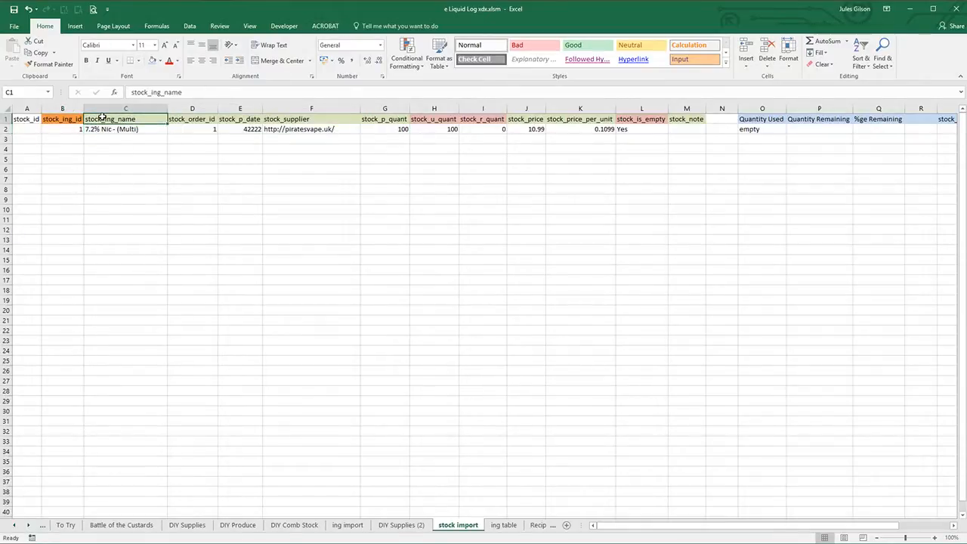
left_click(119, 156)
Copy all entries of the new name column on the DIY Supplies (2) sheet, starting at B4
left_click(382, 526)
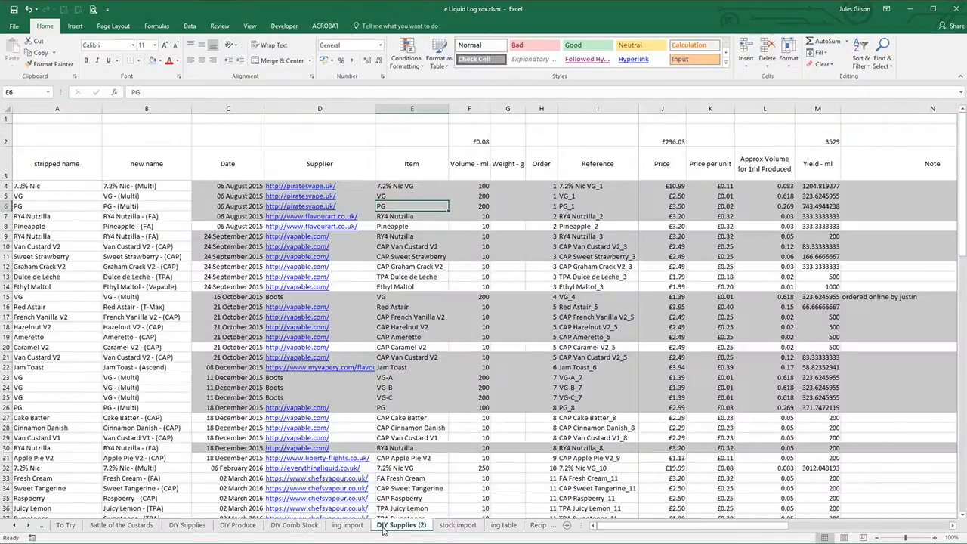
key("Left")
key("Left")
key("Left")
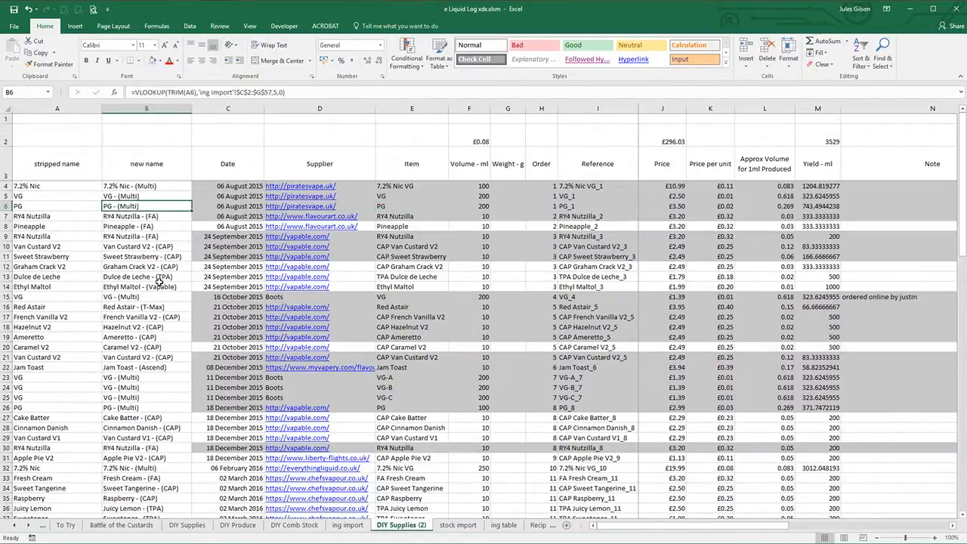
key("Left")
key("Up")
key("Up")
key("Up")
key("Right")
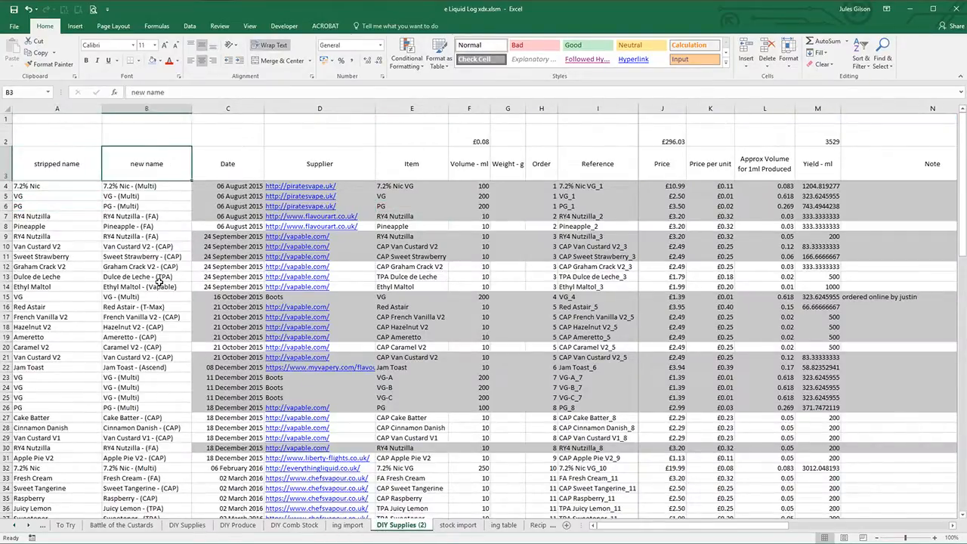
key("Down")
key("ctrl+shift+Down")
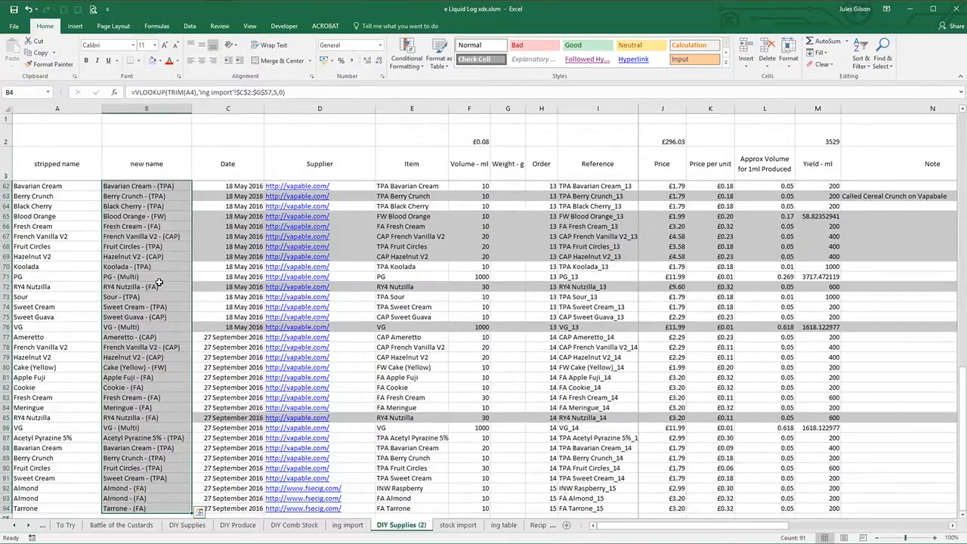
key("ctrl+c")
Paste the copied names as values into the stock_ing_name column of the stock import sheet, starting at C2
left_click(458, 525)
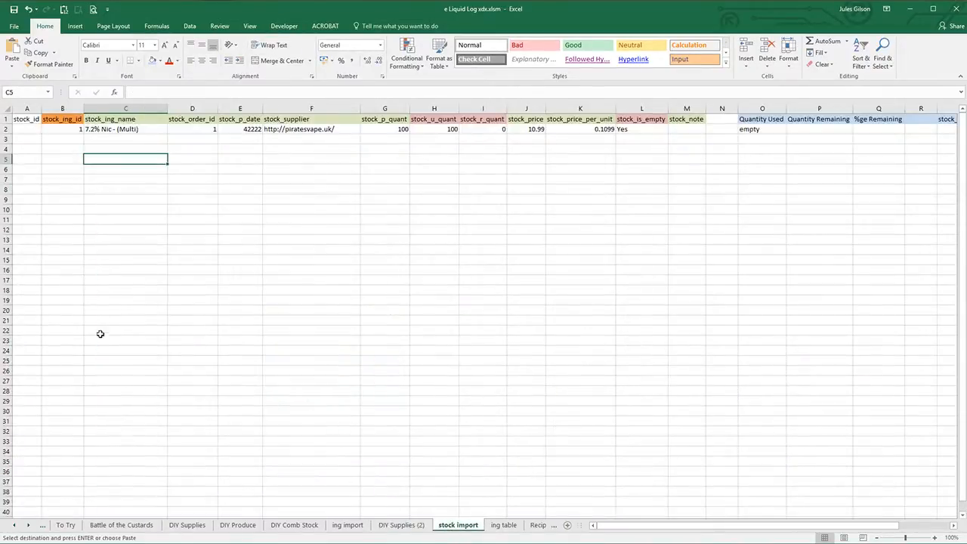
key("Up")
key("Up")
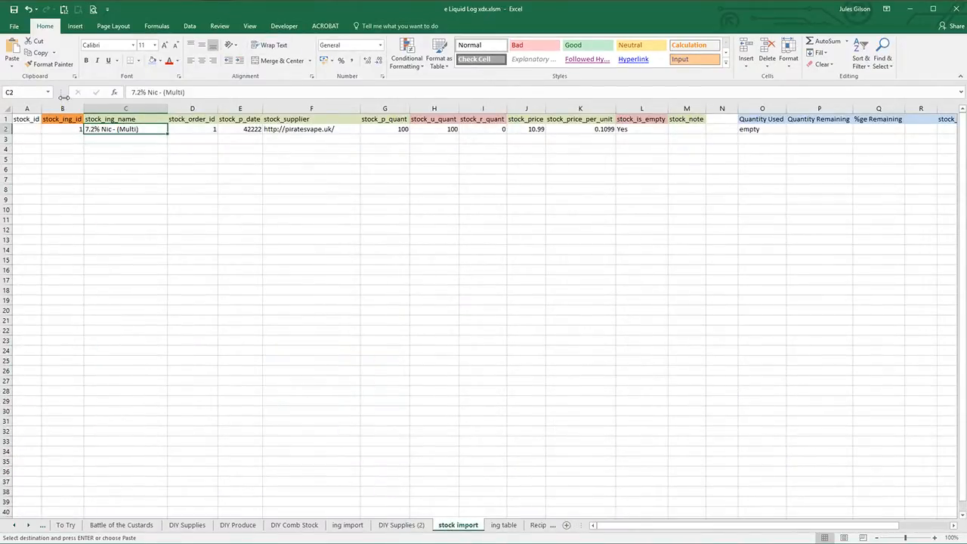
left_click(63, 9)
key("Left")
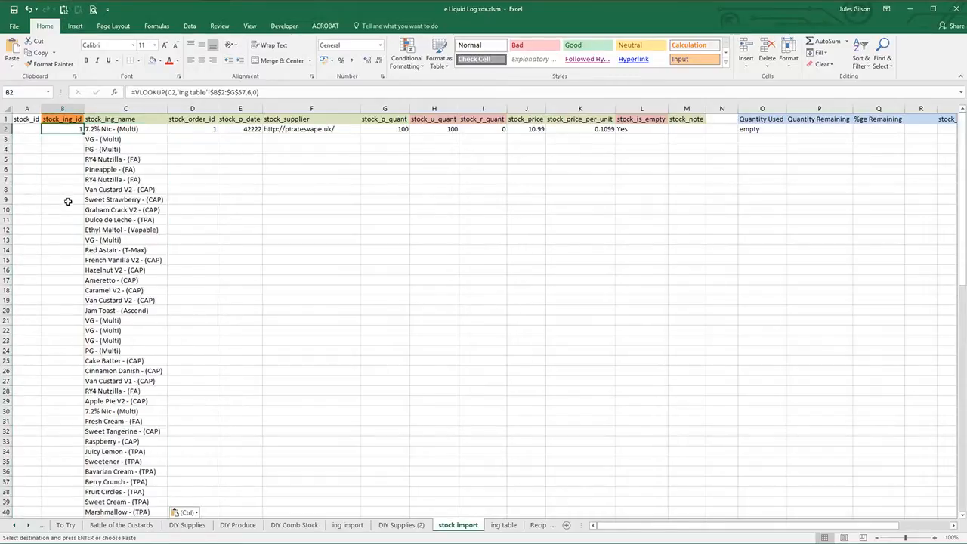
key("Right")
Copy all Order numbers from DIY Supplies (2) and paste them as values into stock_order_id on the stock import sheet from D2
left_click(192, 120)
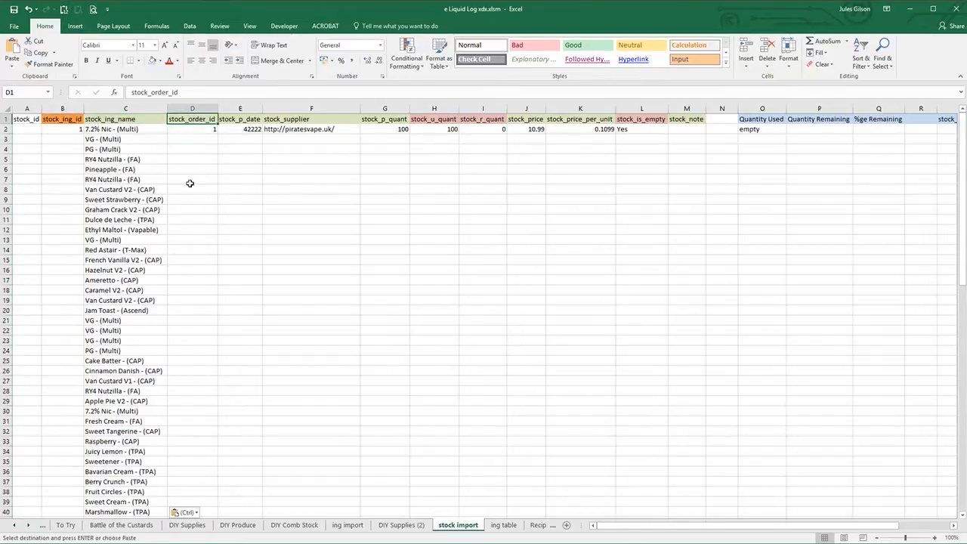
key("Down")
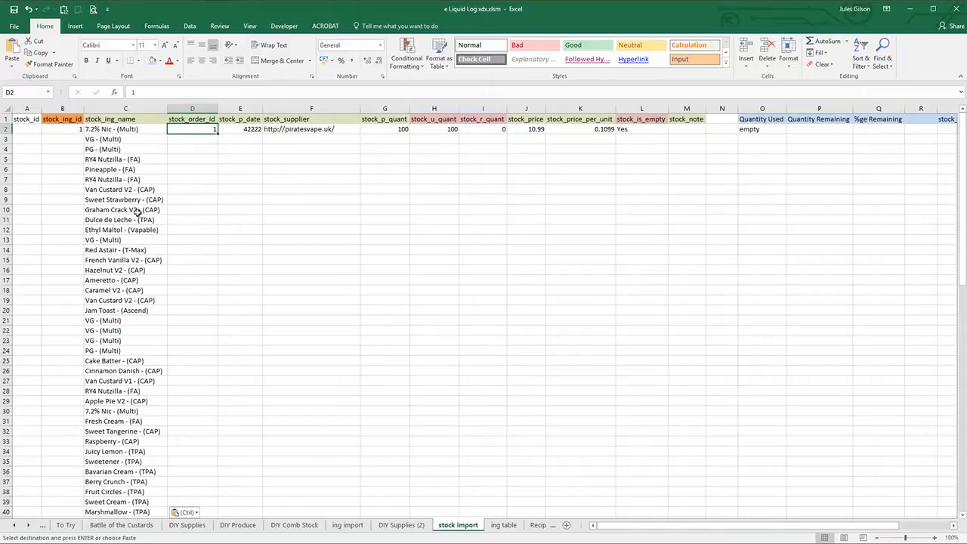
left_click(395, 526)
left_click(394, 526)
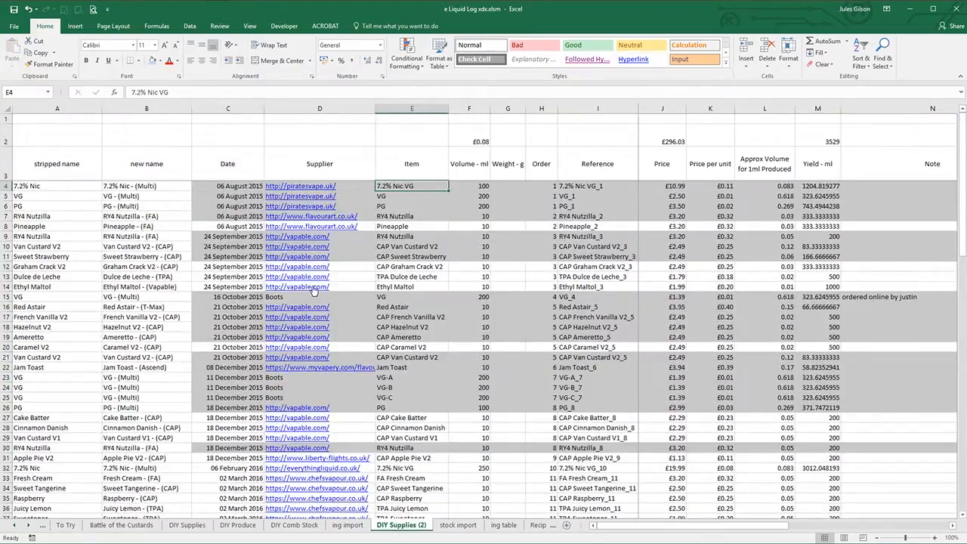
key("Right")
key("Right")
key("Right")
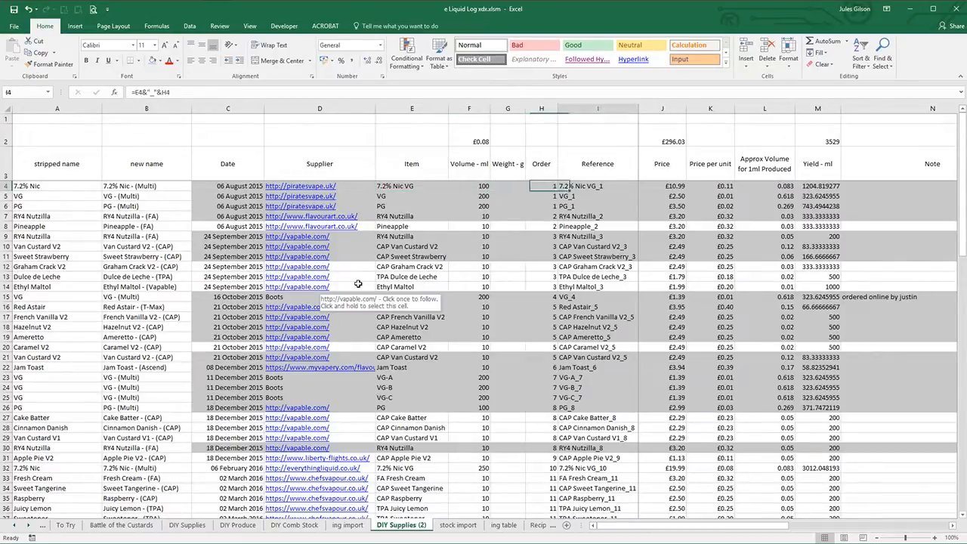
key("Right")
key("Left")
key("Up")
key("Down")
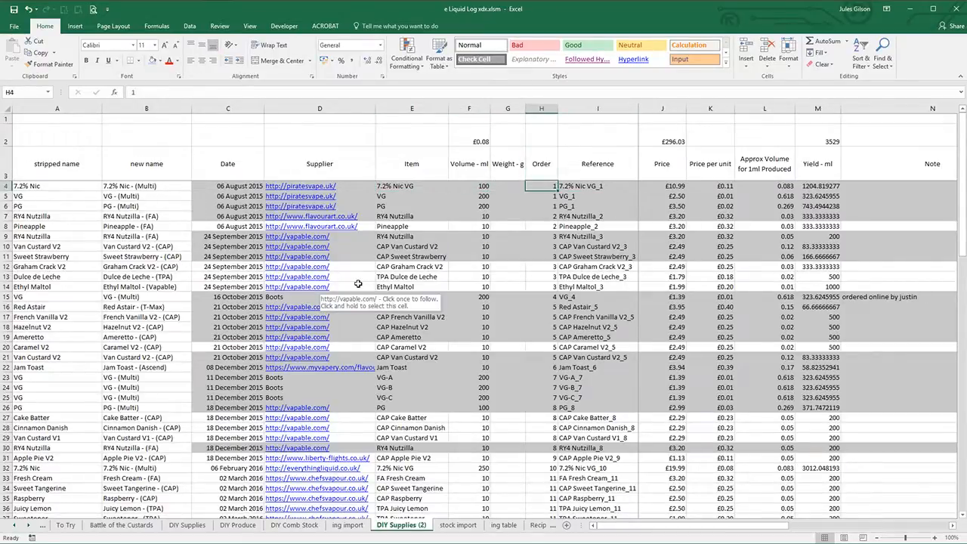
key("ctrl+shift+Down")
key("ctrl+c")
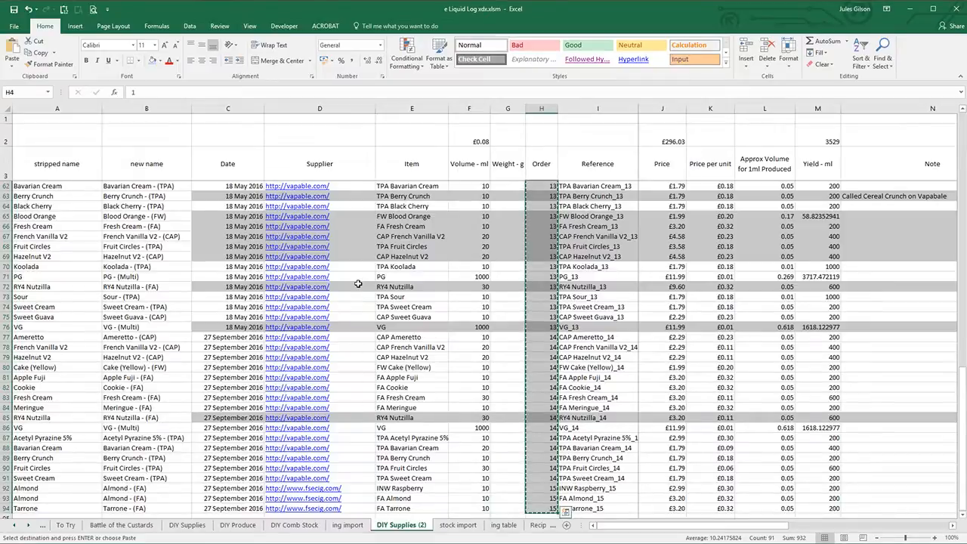
left_click(457, 526)
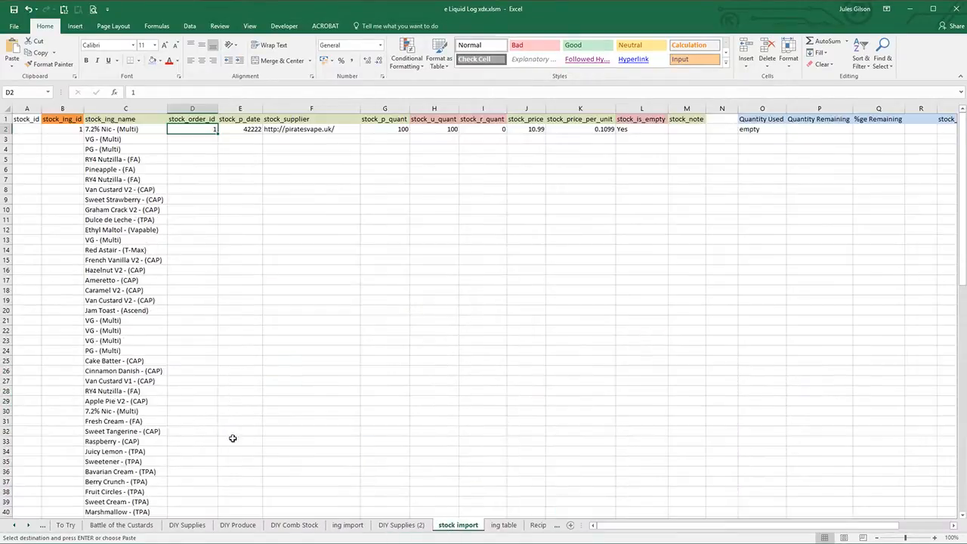
left_click(65, 9)
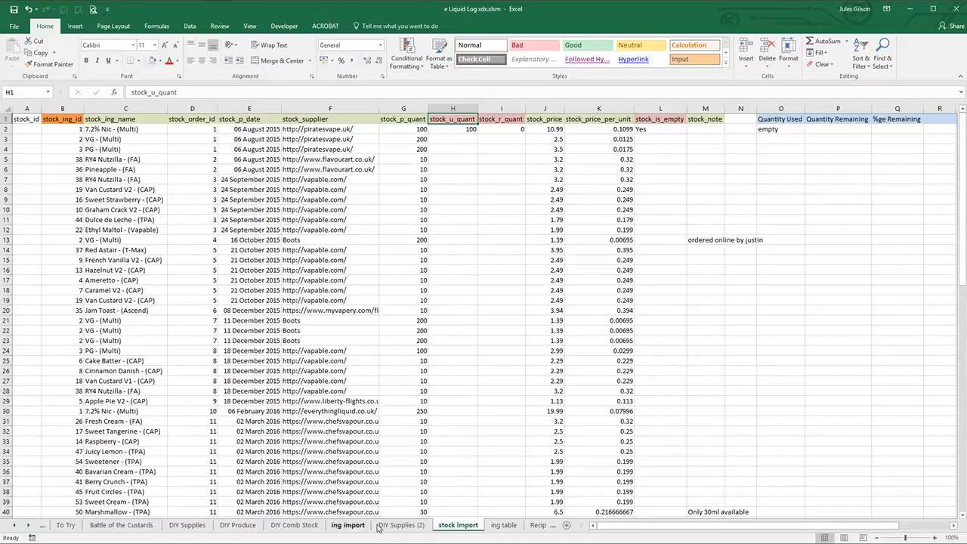
Examine the Quantity Used data on DIY Supplies (2) and the stock_u_quant and stock_is_empty helper formulas in row 2 of stock import
left_click(401, 525)
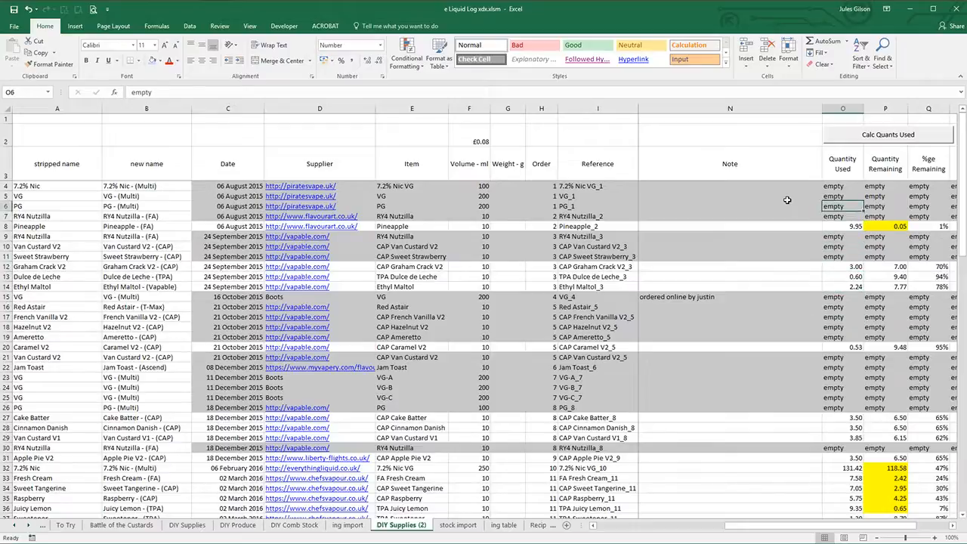
left_click(458, 525)
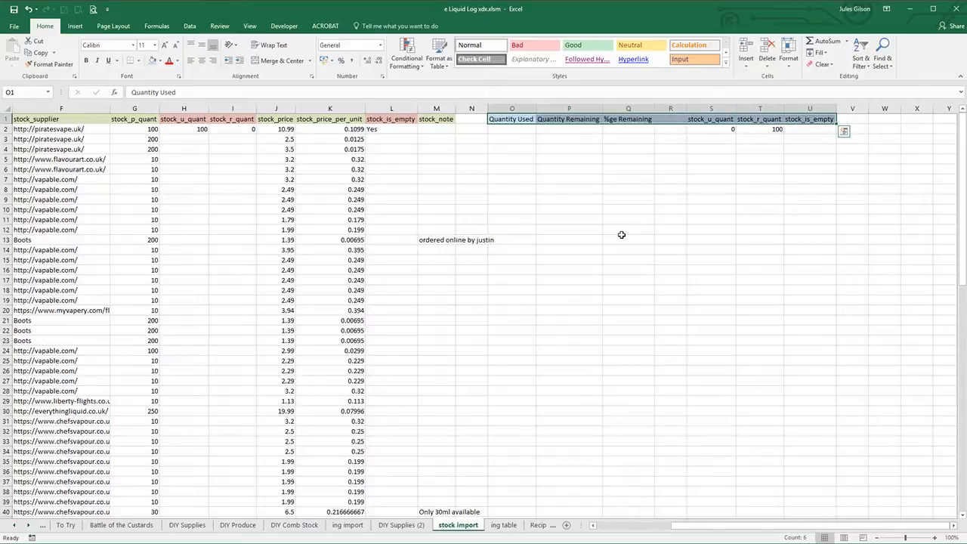
key("Left")
key("Right")
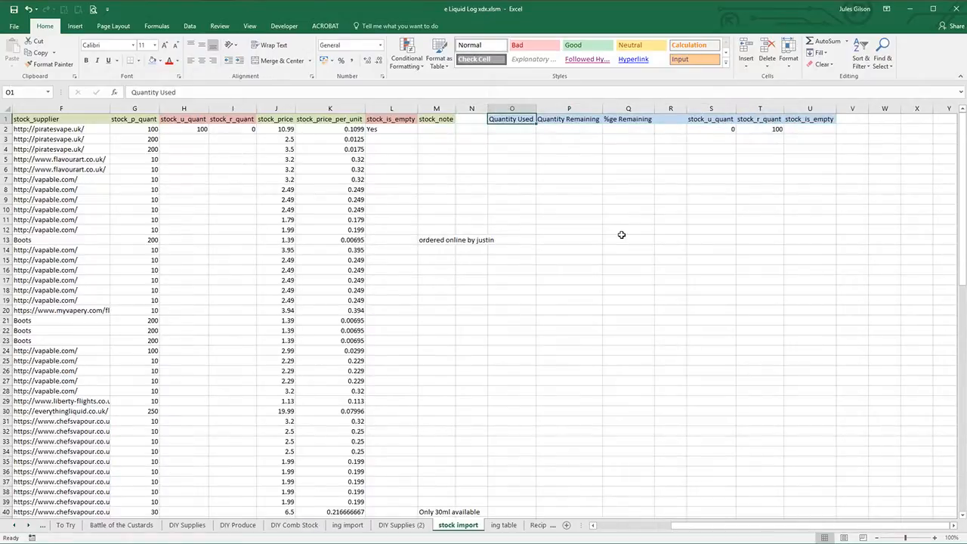
key("Down")
key("Right")
key("Right")
key("Right")
key("Right")
key("Right")
key("Right")
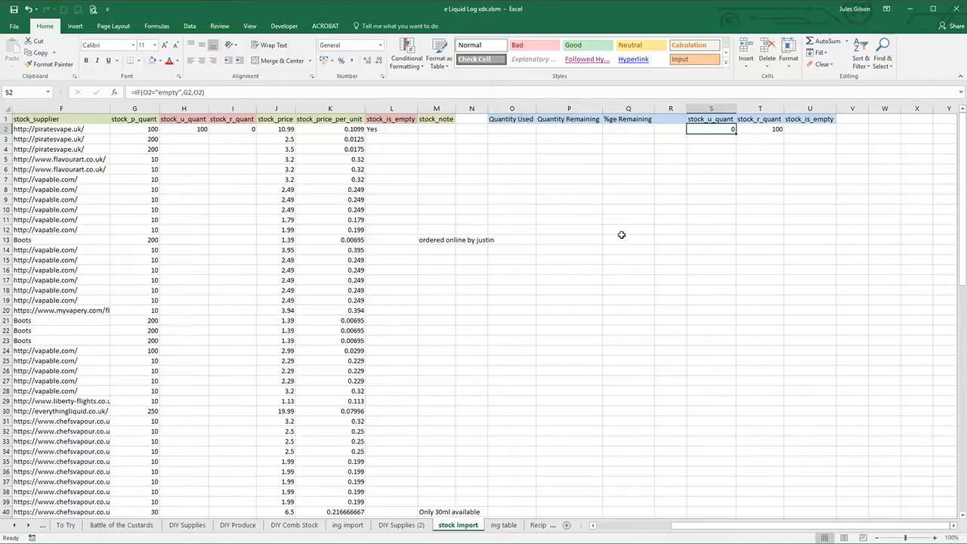
key("Left")
key("Left")
key("Left")
key("Right")
key("Right")
key("Right")
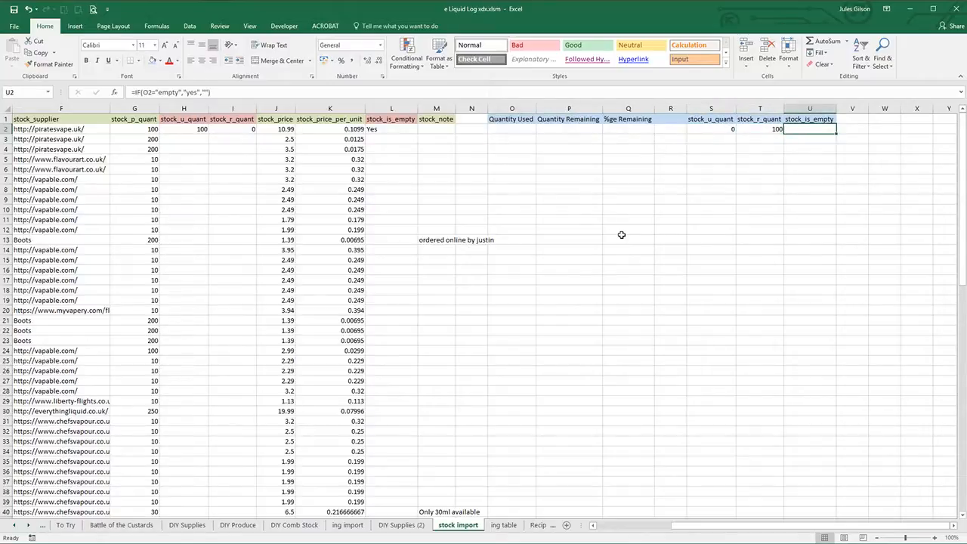
Review the red-headed stock_is_empty, stock_r_quant and stock_u_quant columns that the helper formulas are meant to feed
key("Up")
key("Left")
key("Left")
key("Left")
key("Left")
key("Left")
key("Left")
key("Left")
key("Left")
key("Left")
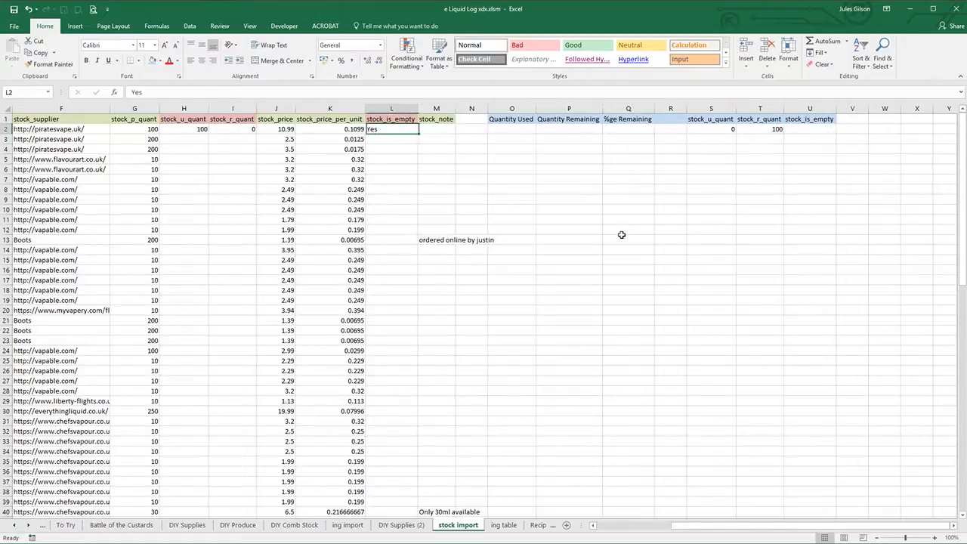
key("Left")
key("Left")
key("Left")
key("Left")
key("Right")
key("Right")
key("Right")
key("Right")
key("Right")
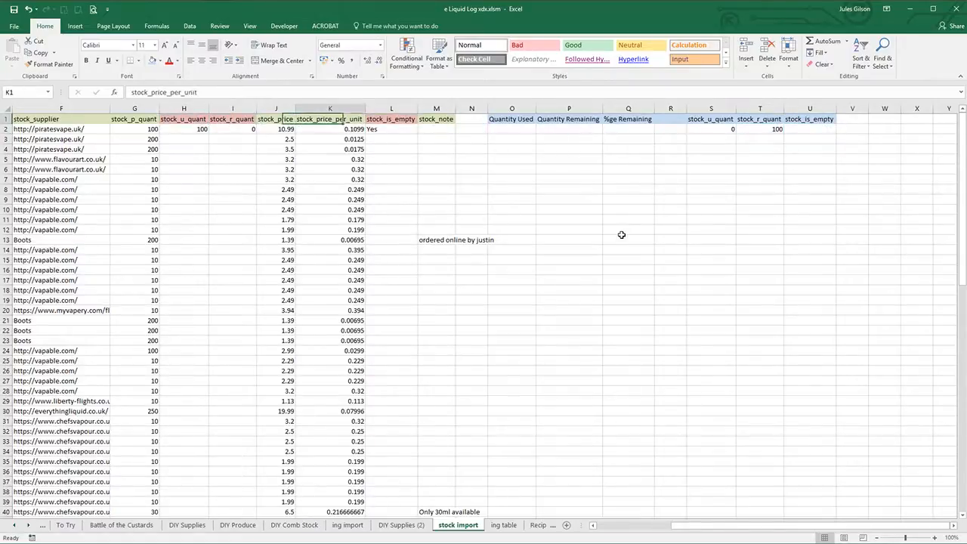
Compare the Quantity Used, Quantity Remaining and %ge Remaining columns with the stock_u_quant formula in S2
key("Right")
key("Right")
key("Right")
key("Right")
key("Right")
key("Right")
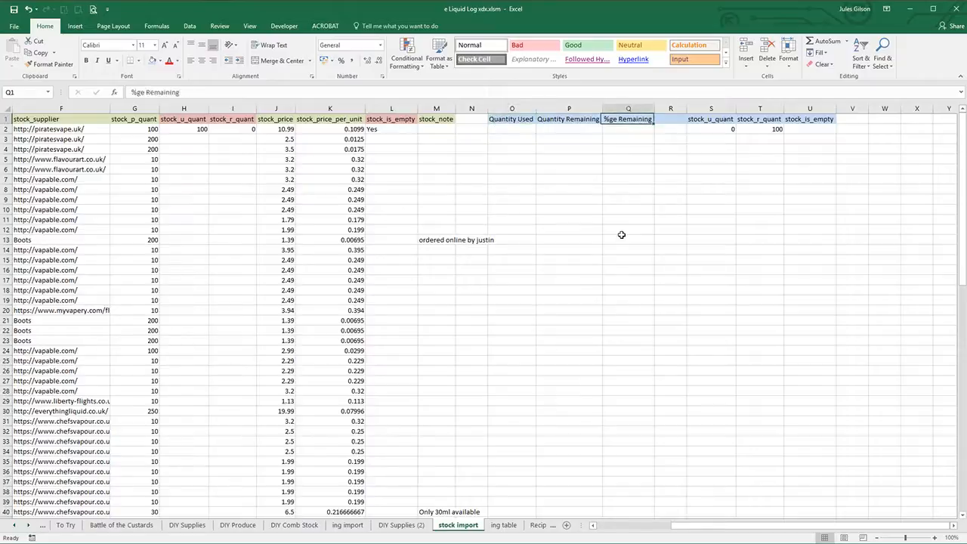
key("Down")
key("Down")
key("Right")
key("Up")
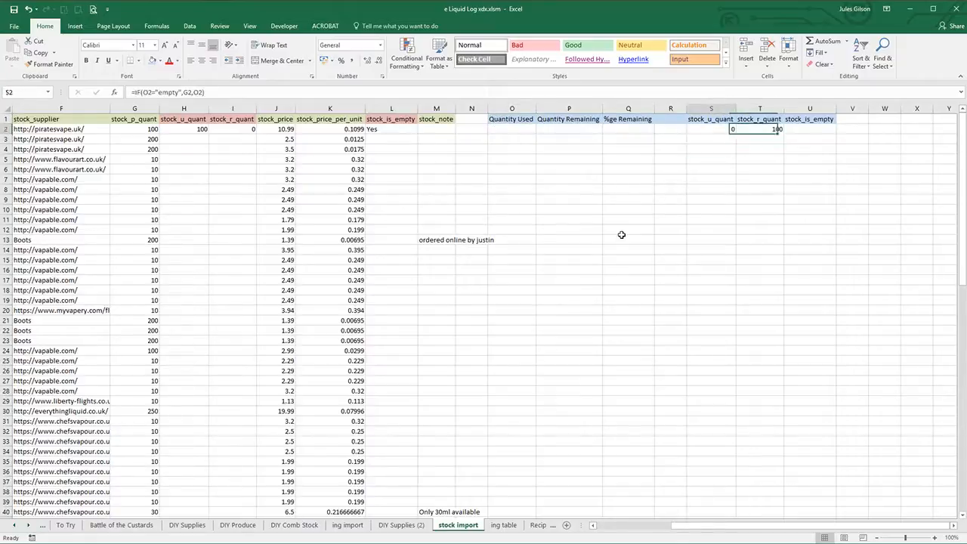
Copy all Quantity Used, Quantity Remaining and %ge Remaining data from DIY Supplies (2) and paste it as values on stock import from O2
key("Up")
key("Left")
key("Left")
key("Left")
key("Left")
key("Left")
key("Down")
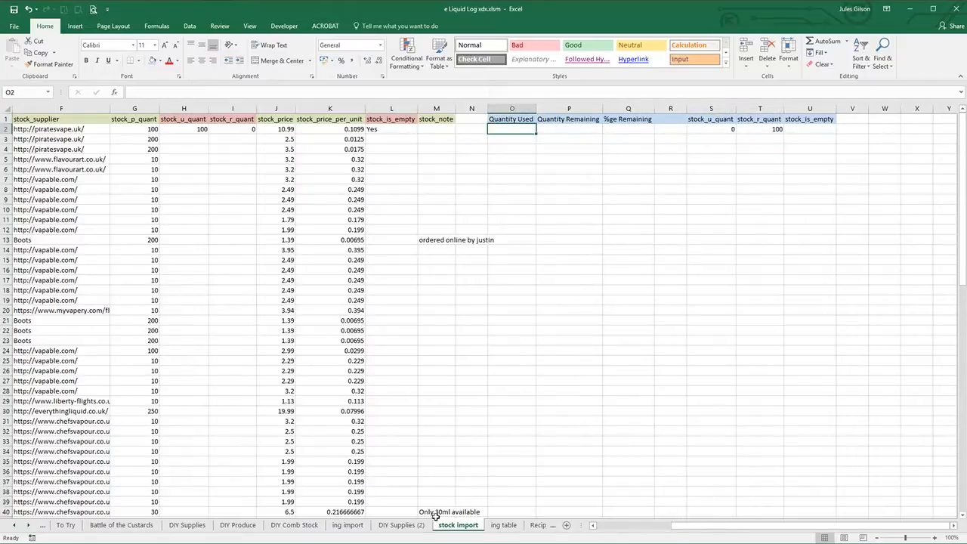
left_click(384, 525)
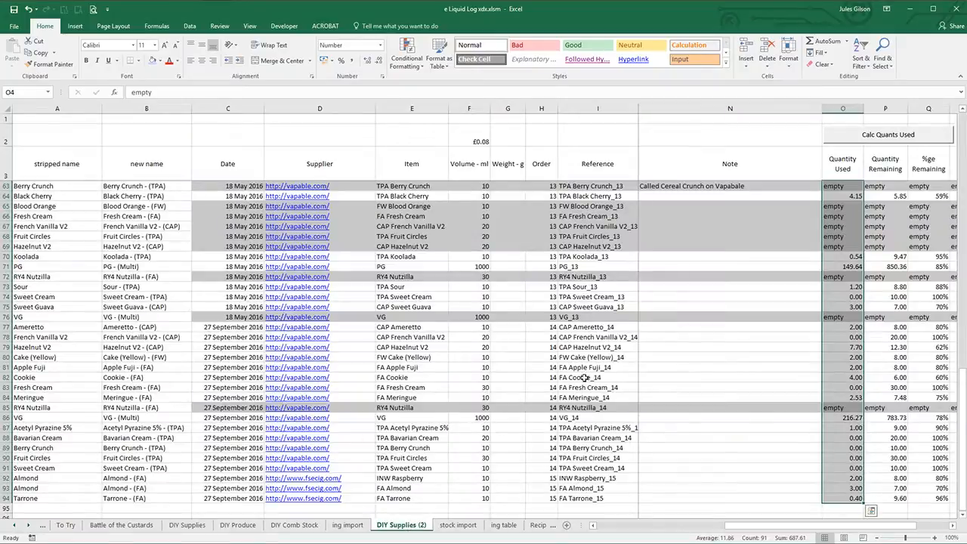
left_click(845, 165)
key("Down")
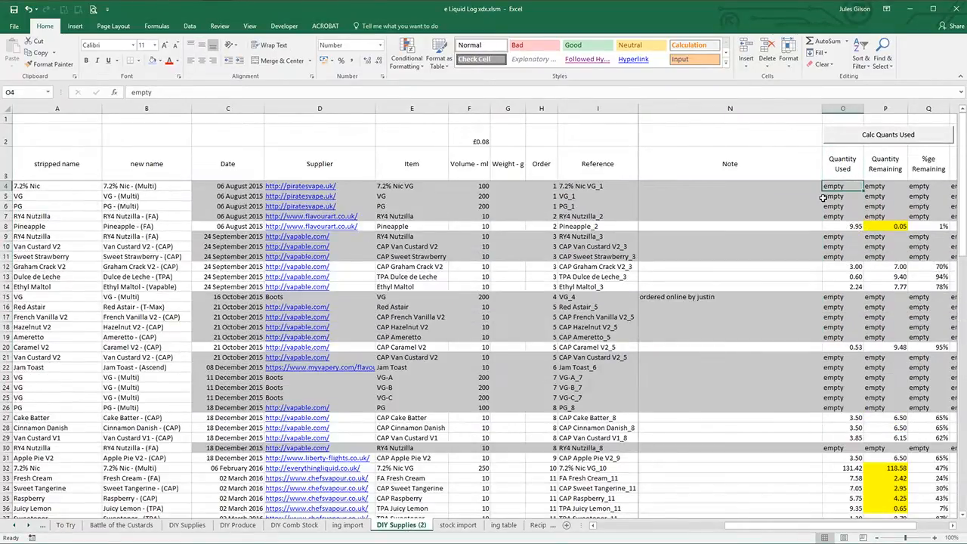
key("shift+Right")
key("shift+Right")
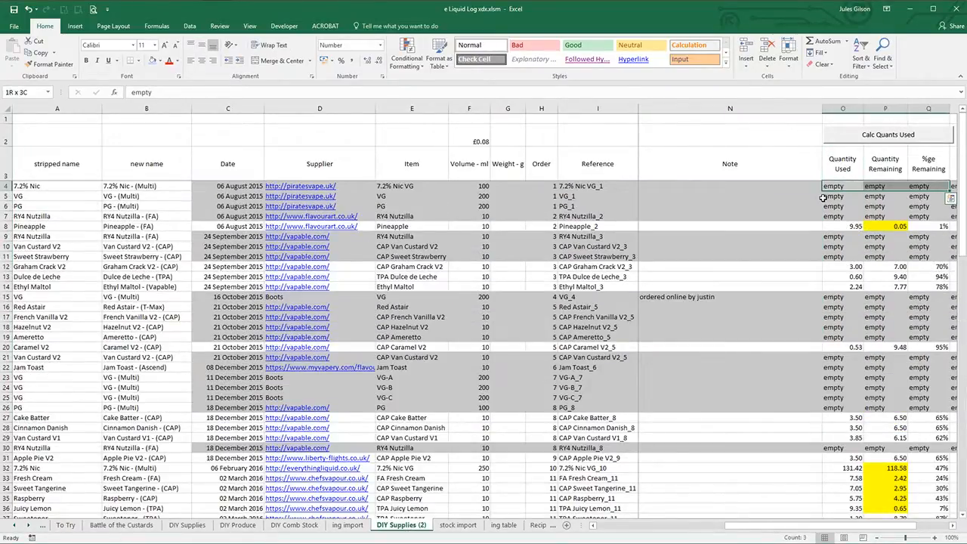
key("ctrl+shift+Down")
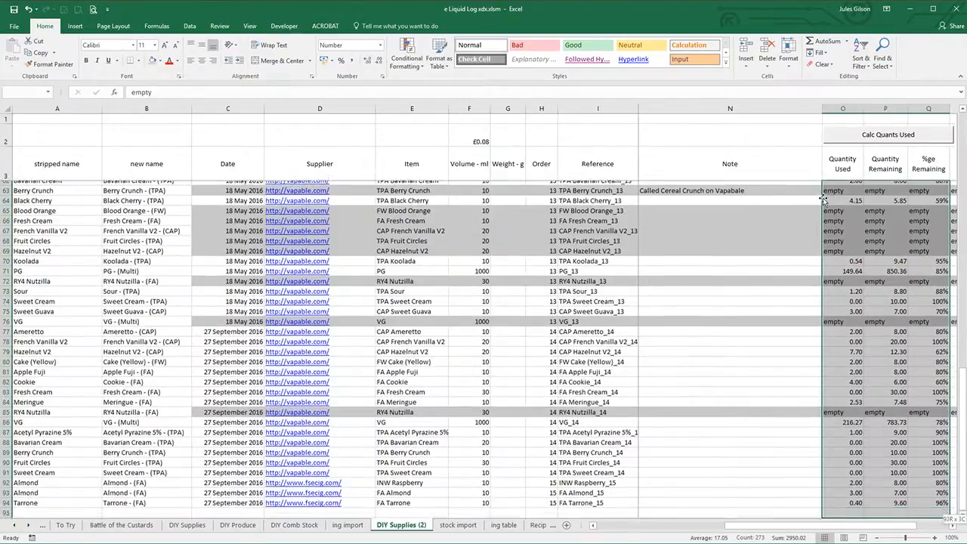
key("ctrl+c")
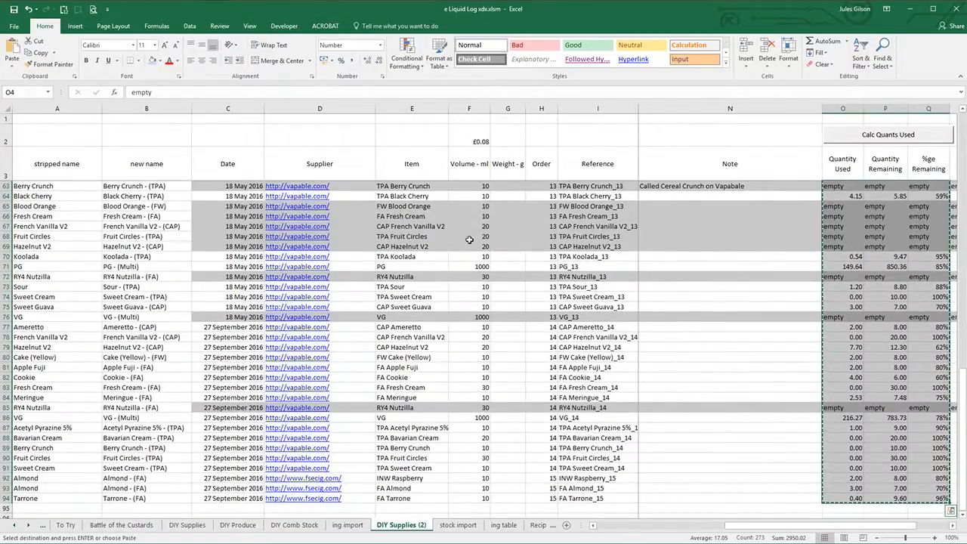
left_click(447, 528)
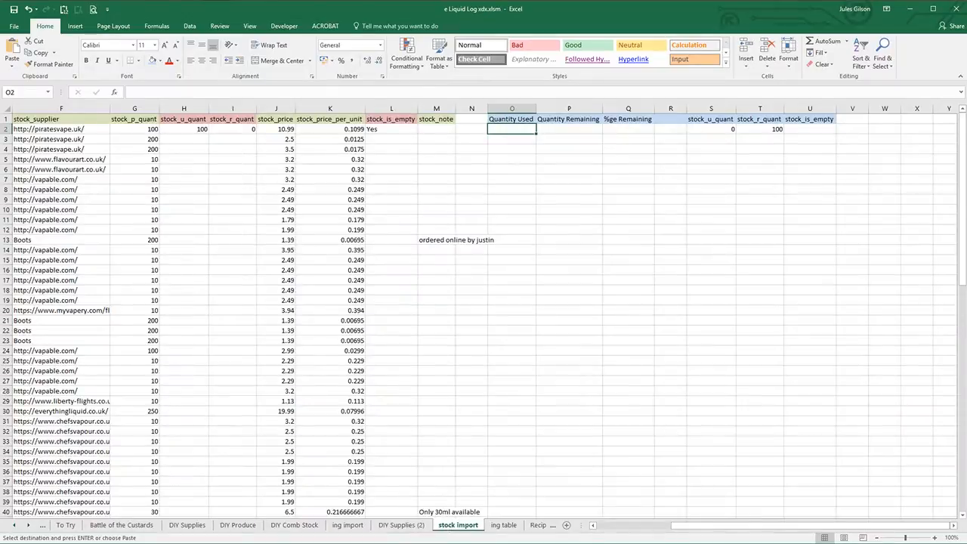
key("ctrl+v")
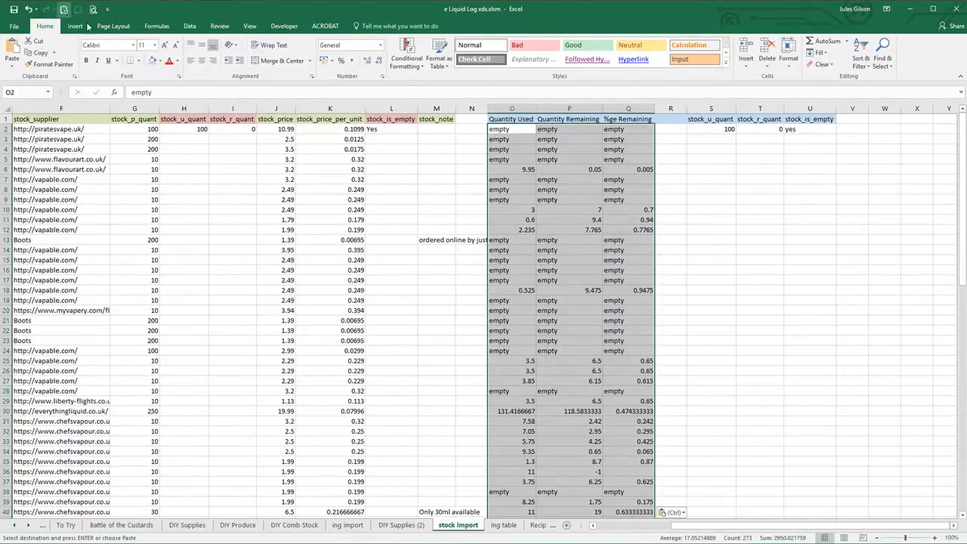
Trace the helper formulas in S2, T2 and U2 back to stock_p_quant in G2 and Quantity Used in O2
left_click(530, 166)
key("Up")
key("Up")
key("Up")
key("Up")
key("Up")
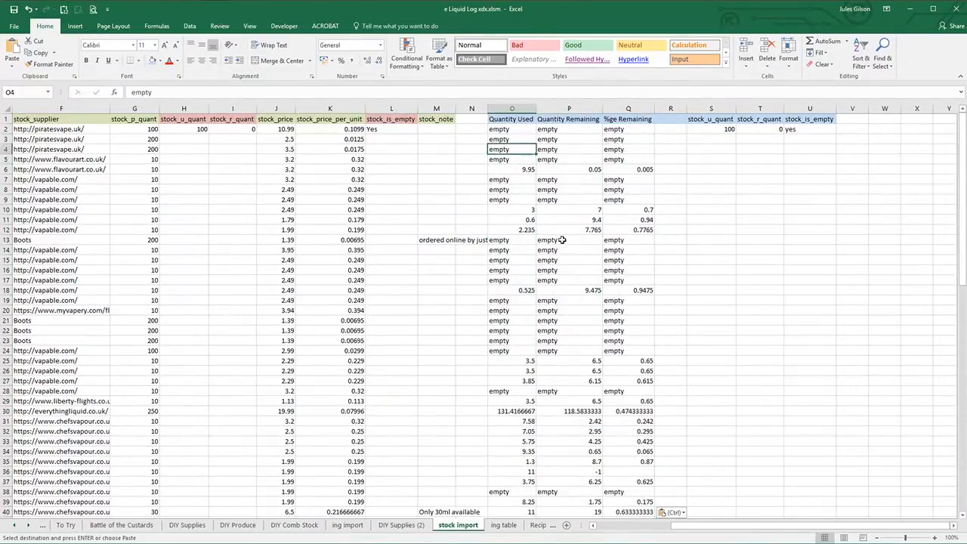
left_click(514, 132)
key("Right")
key("Right")
key("Right")
key("Right")
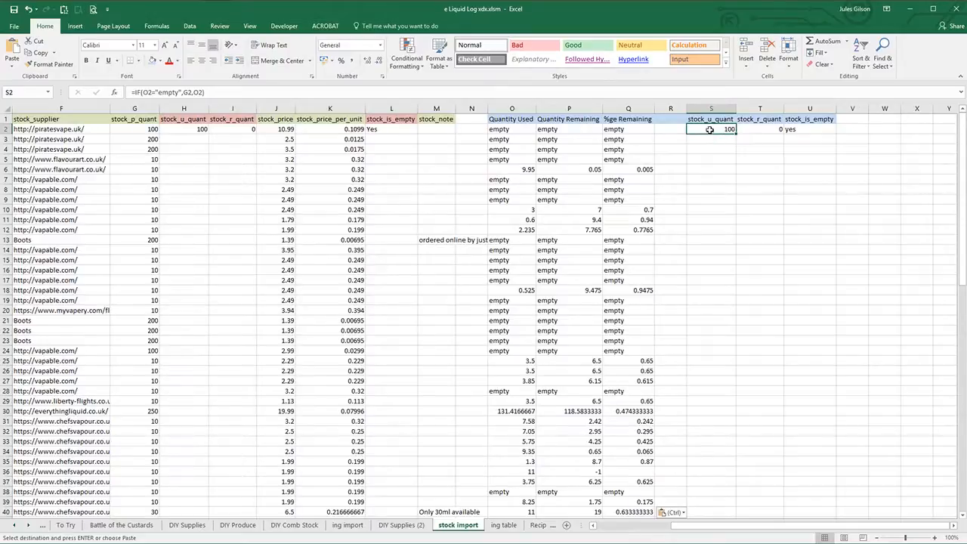
left_click(146, 129)
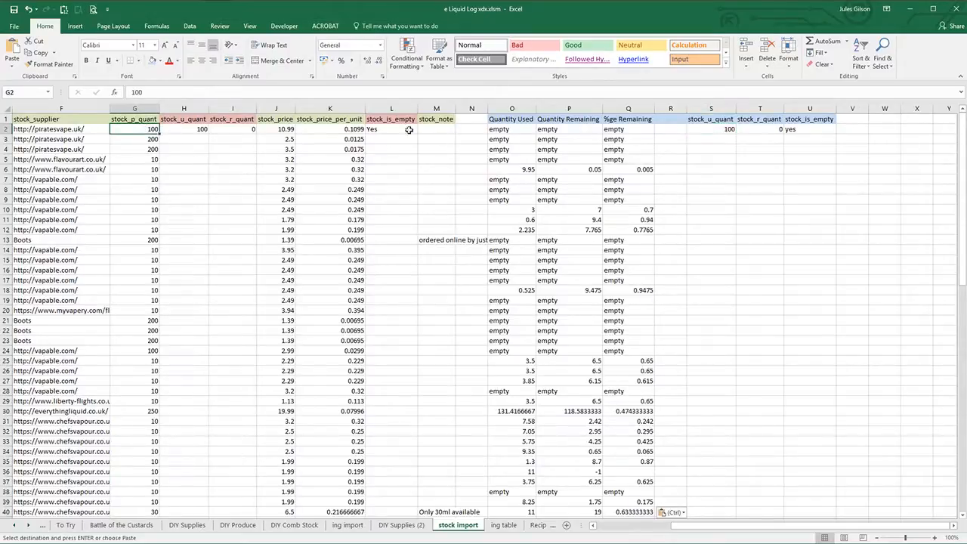
left_click(498, 128)
left_click(724, 129)
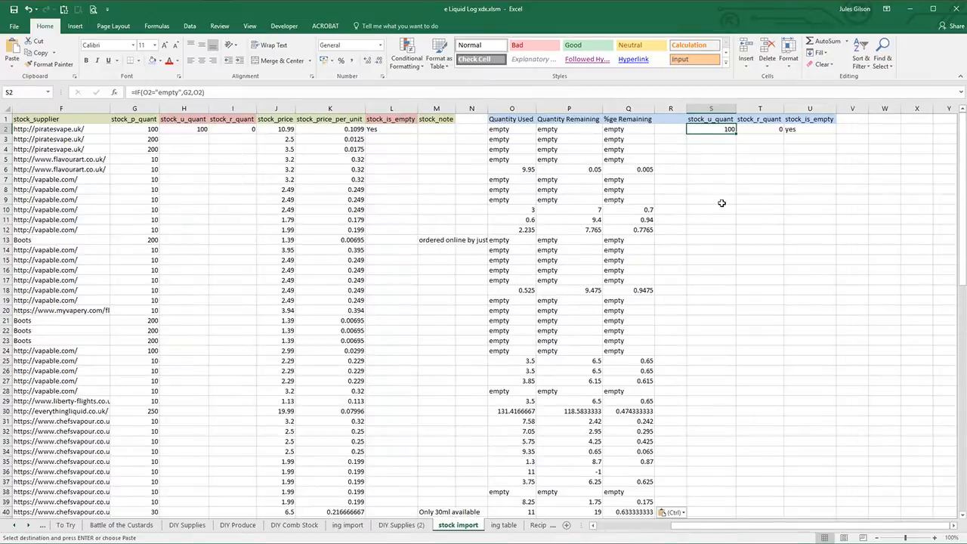
left_click(760, 128)
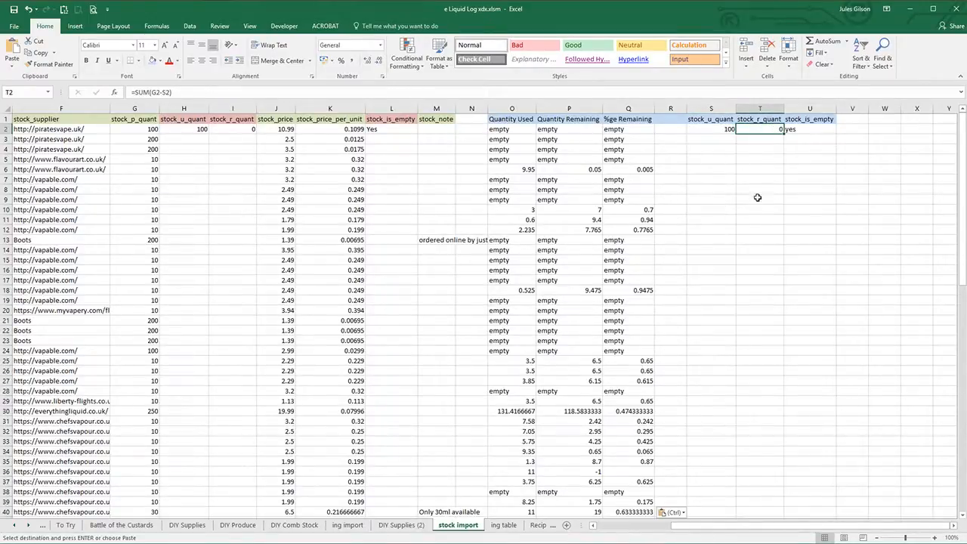
left_click(804, 129)
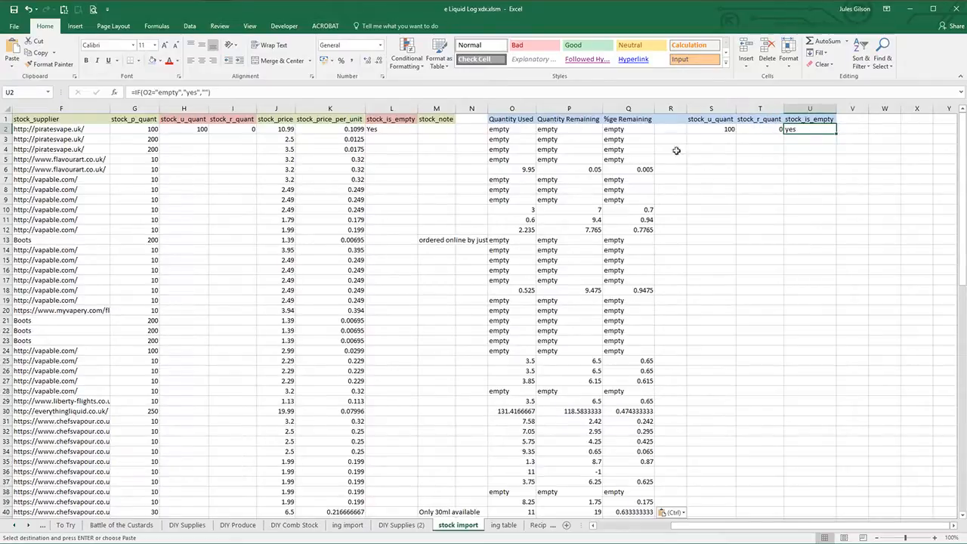
left_click(627, 130)
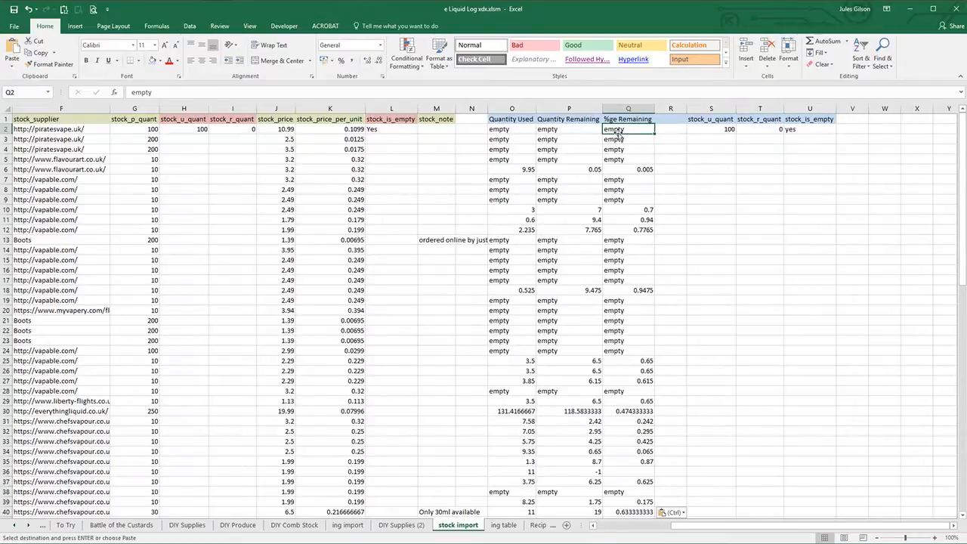
left_click(800, 129)
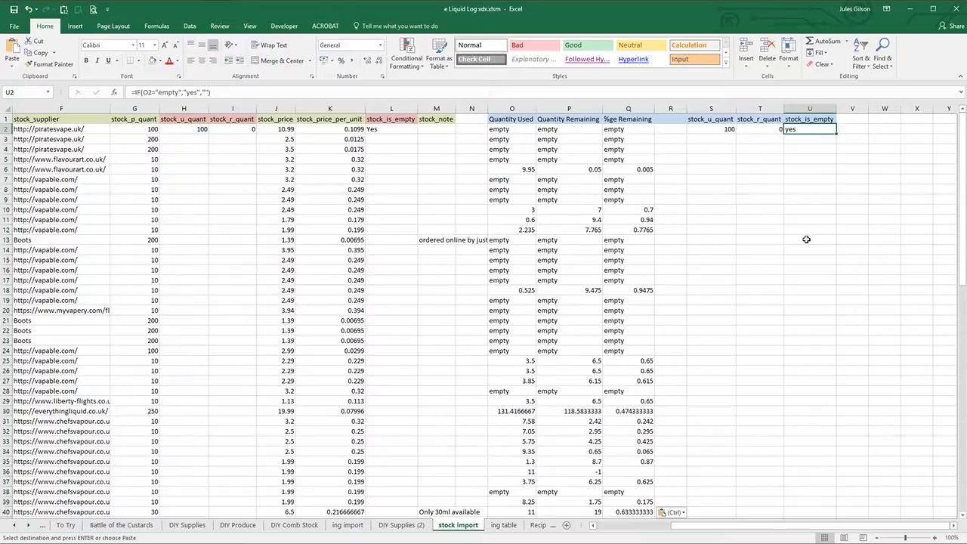
Fill the stock_u_quant, stock_r_quant and stock_is_empty helper formulas from S2:U2 down to row 14
key("Left")
key("Left")
key("shift+Right")
key("shift+Right")
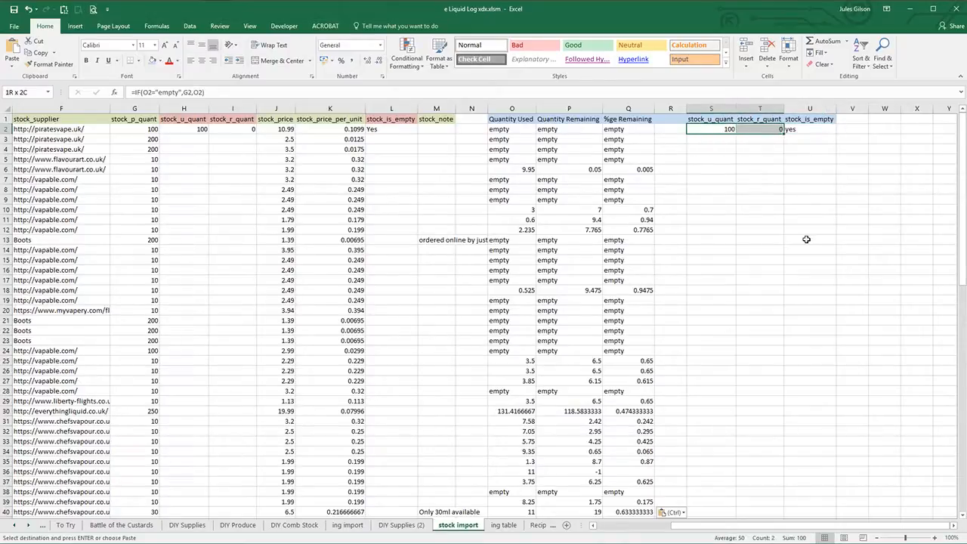
key("shift+Down")
key("shift+Down")
key("shift+Down")
key("shift+Down")
key("shift+Down")
key("shift+Down")
key("shift+Down")
key("shift+Down")
key("shift+Down")
key("shift+Down")
key("shift+Down")
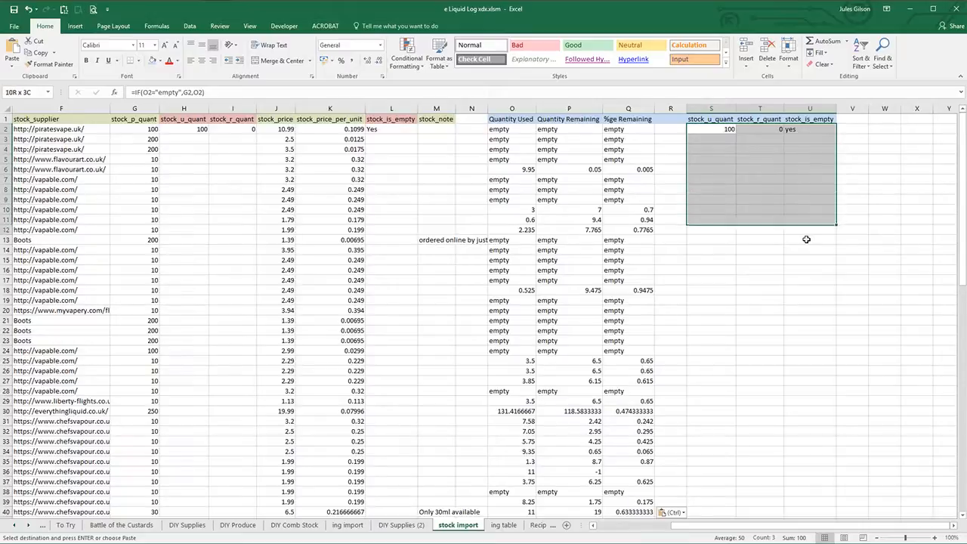
key("ctrl+d")
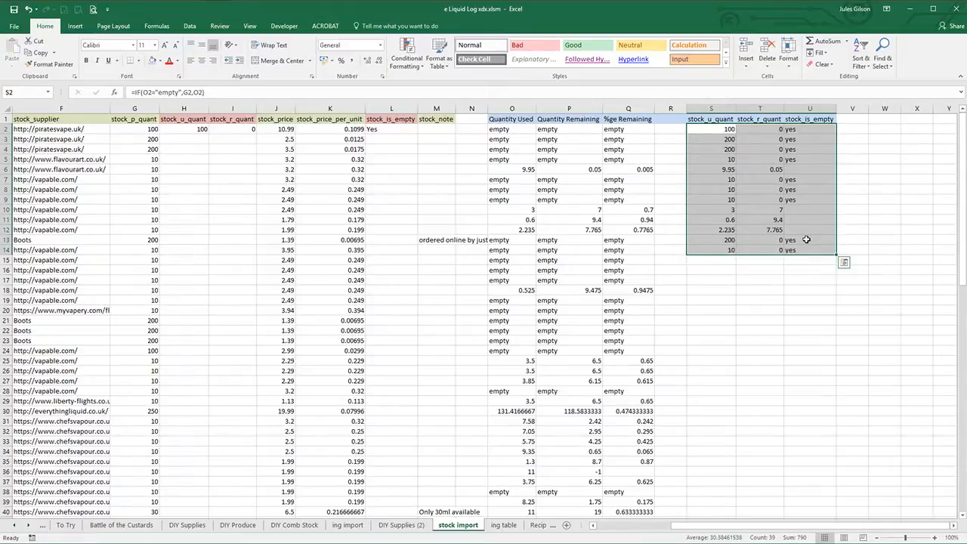
Examine the Quantity Used and Quantity Remaining source values in row 6, the first item that is not empty
key("Up")
key("Down")
key("Down")
key("Down")
key("Down")
key("Down")
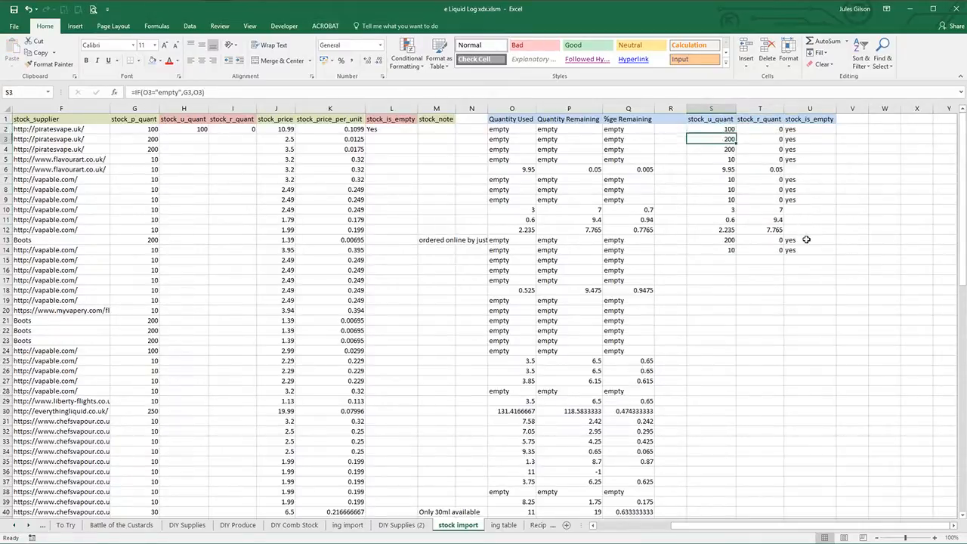
key("Left")
key("Left")
key("Left")
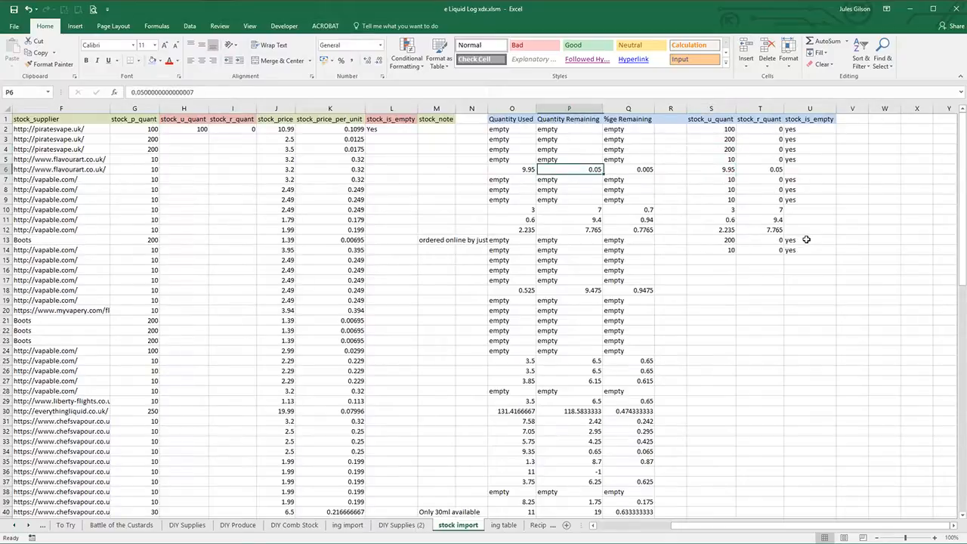
key("Left")
key("Right")
key("Left")
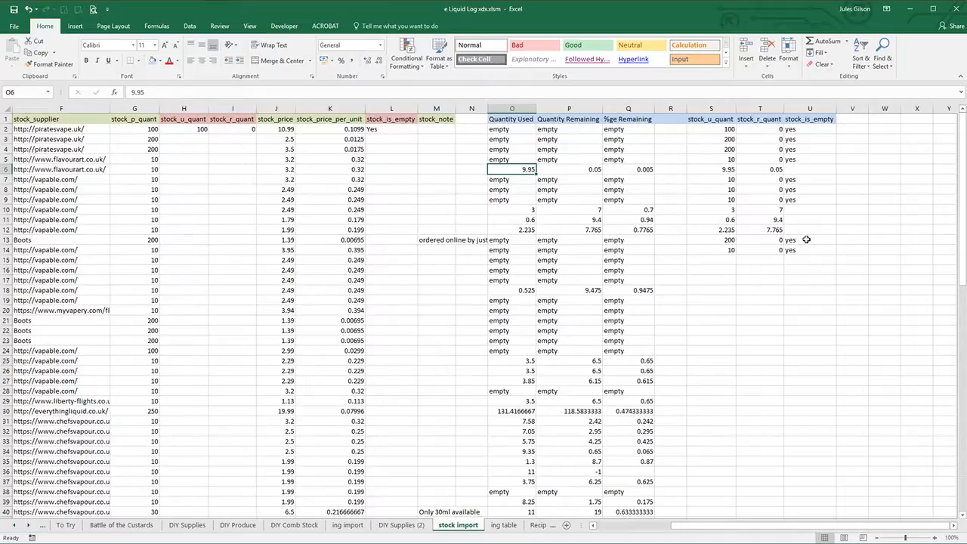
Check the filled stock_u_quant, stock_r_quant and stock_is_empty formulas in row 6 against the source quantities
key("Right")
key("Right")
key("Right")
key("Right")
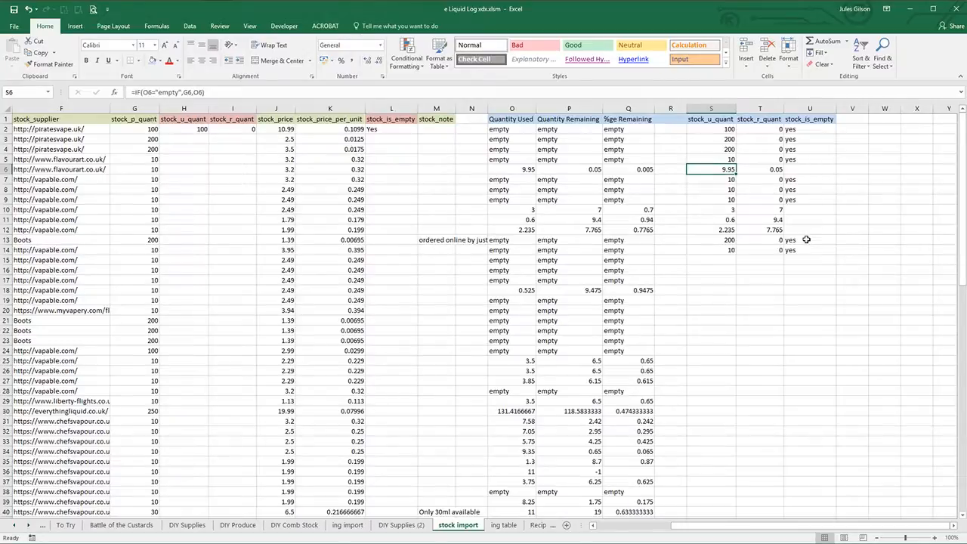
key("Right")
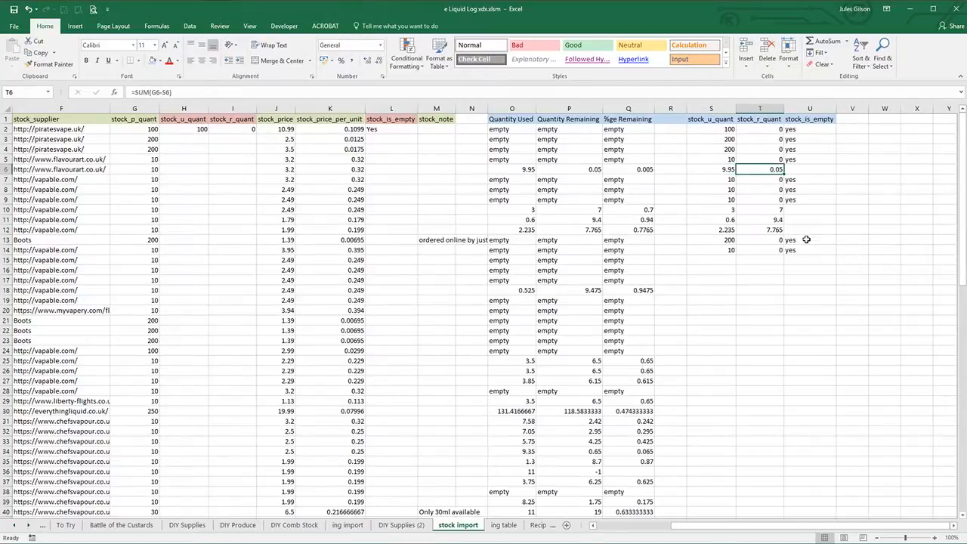
key("Right")
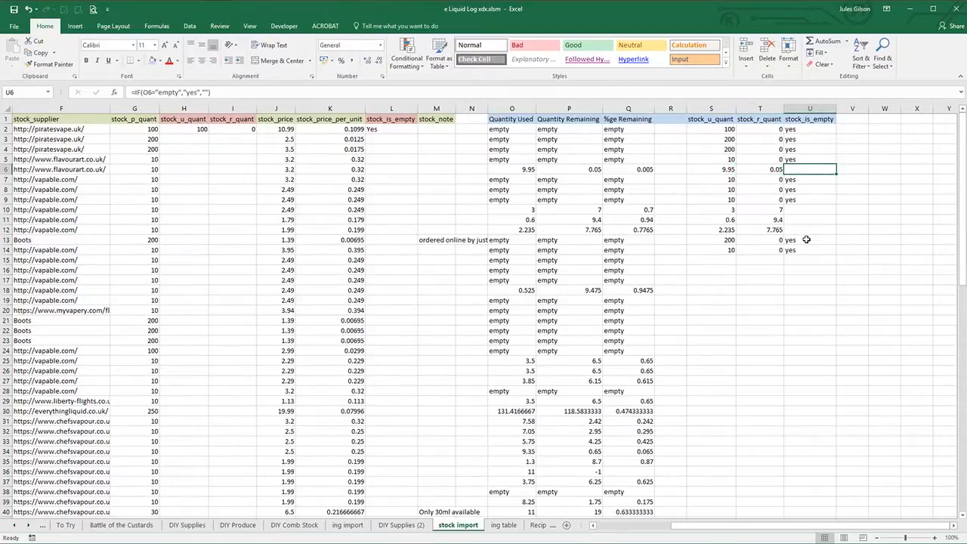
key("Left")
key("Left")
key("Left")
key("Left")
key("Left")
key("Left")
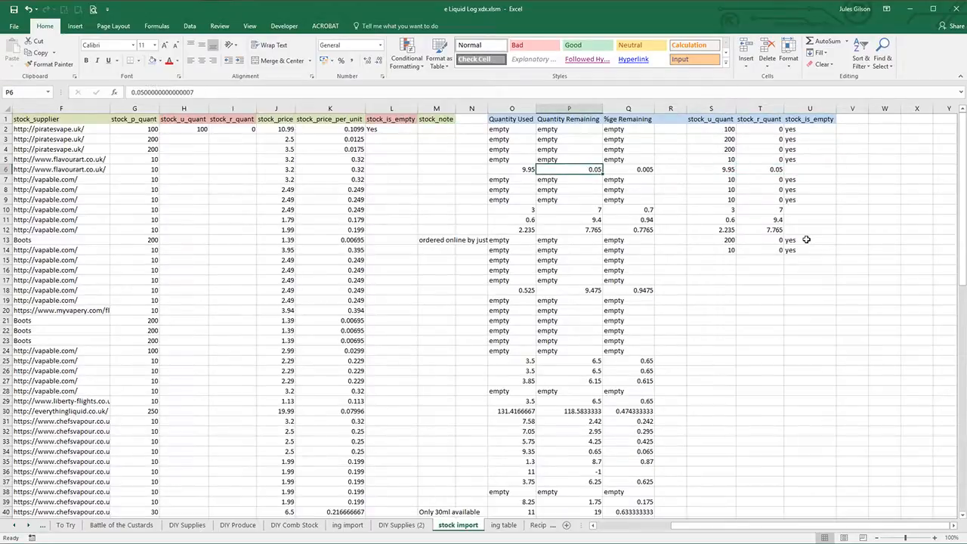
Fill the three helper formulas in columns S to U from row 14 down to the last data row, 92
key("Right")
key("Right")
key("ctrl+Down")
key("Right")
key("Right")
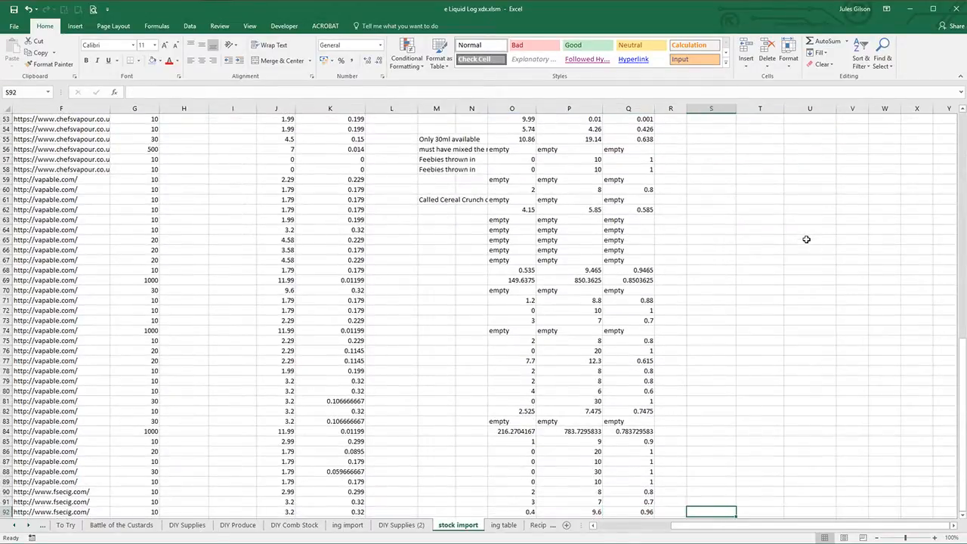
key("shift+Right")
key("shift+Right")
key("ctrl+shift+Up")
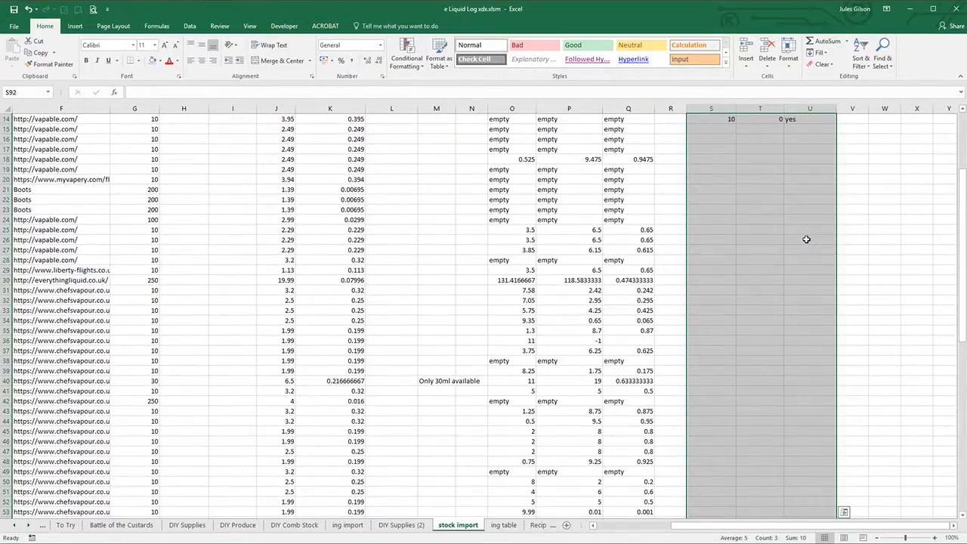
key("ctrl+d")
Copy the helper stock_u_quant results in S2:S92 and paste them as values into the red-headed stock_u_quant column from H2
key("ctrl+Up")
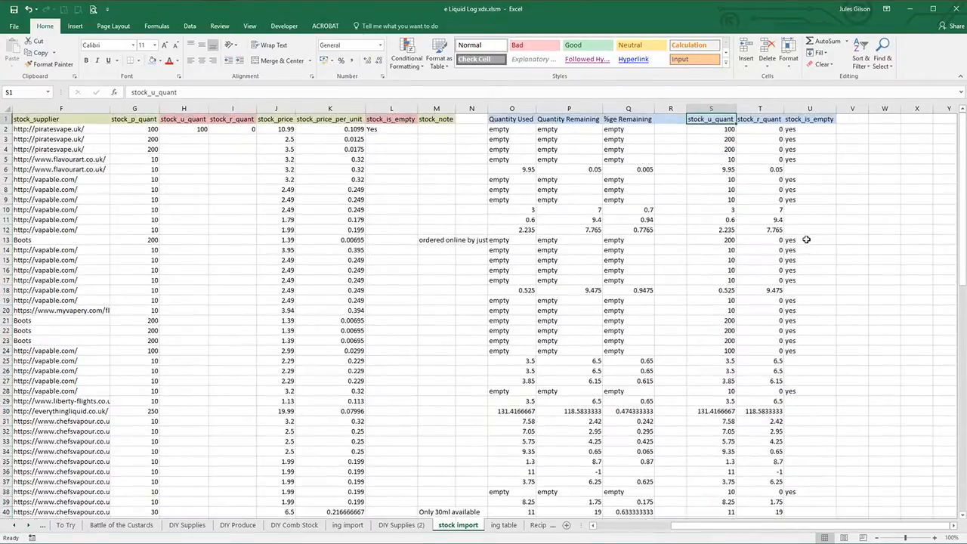
key("Down")
key("ctrl+shift+Down")
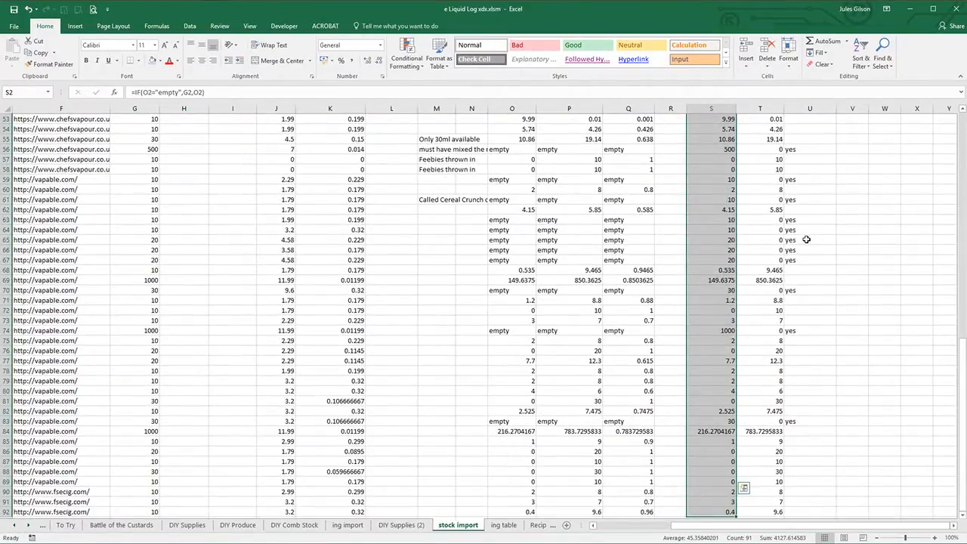
key("ctrl+c")
key("ctrl+Up")
key("Left")
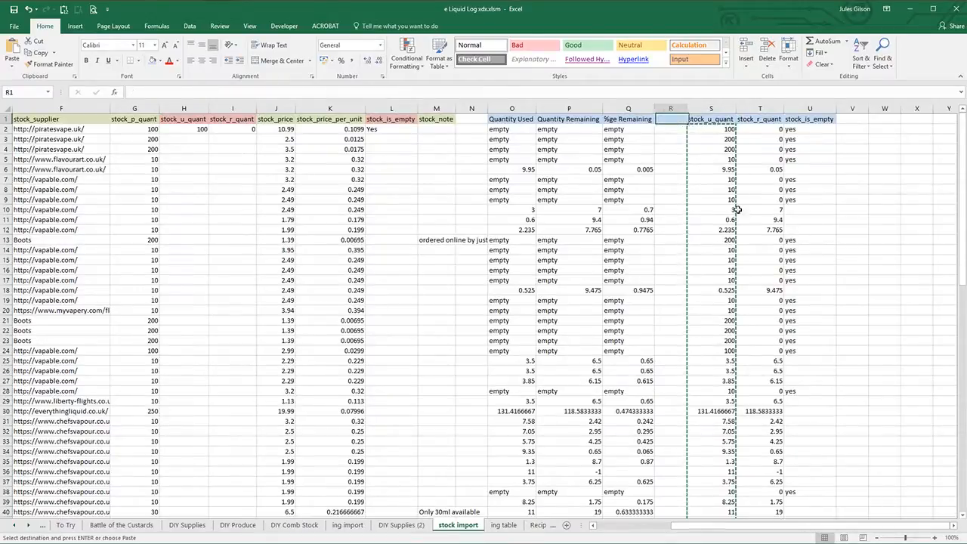
key("Left")
key("Left")
key("Left")
key("Left")
key("Left")
key("Left")
key("Left")
key("Left")
key("Left")
key("Left")
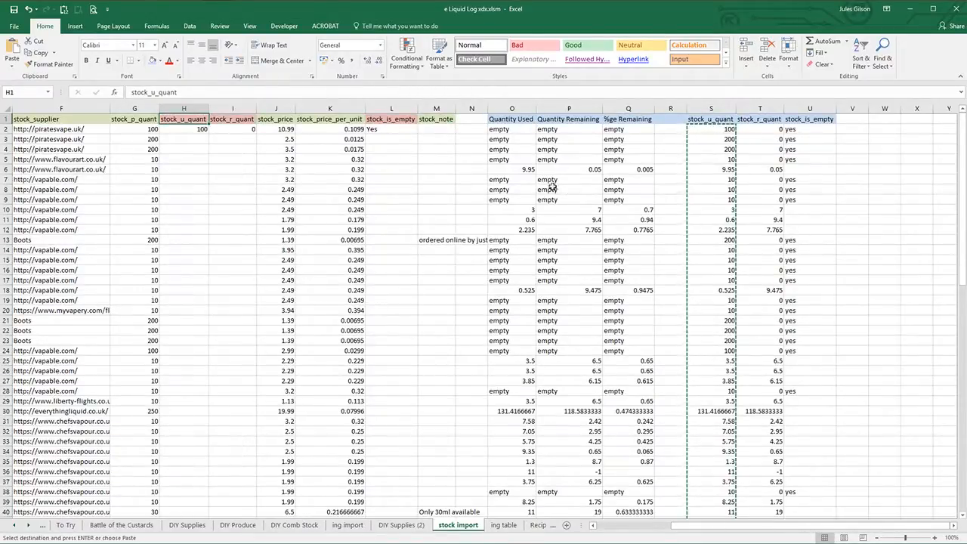
key("Down")
key("ctrl+v")
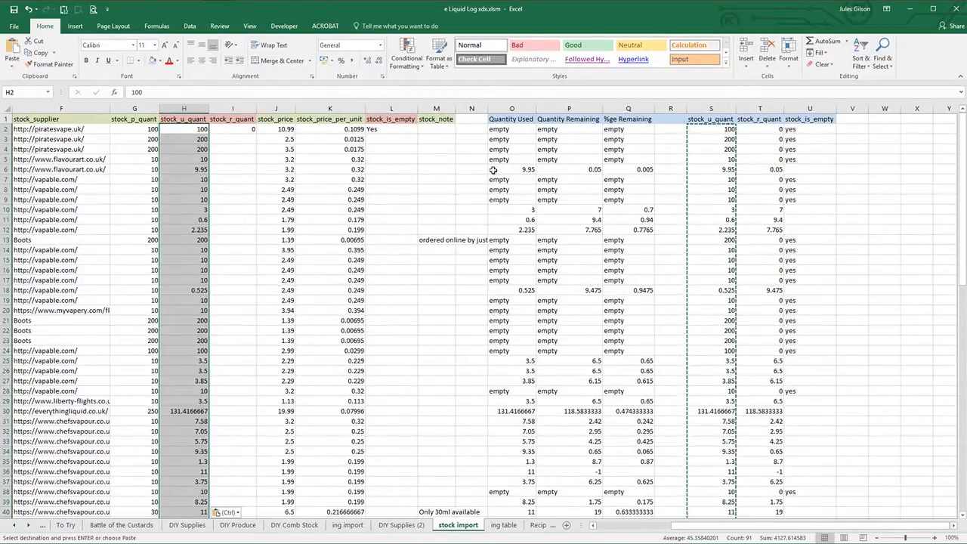
Copy the helper stock_r_quant results in T2:T92 and paste them as values into the red-headed stock_r_quant column from I2
left_click(743, 184)
key("ctrl+Up")
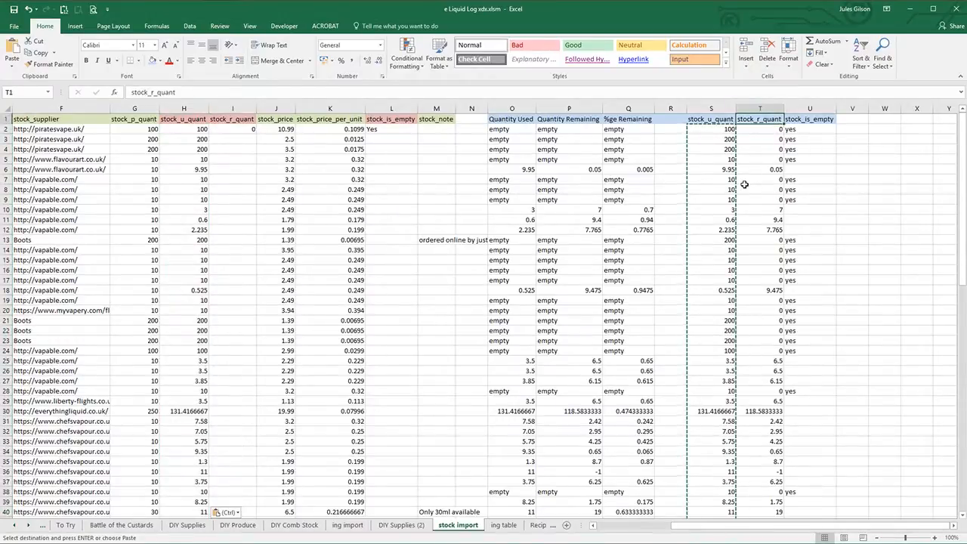
key("Down")
key("ctrl+shift+Down")
key("ctrl+c")
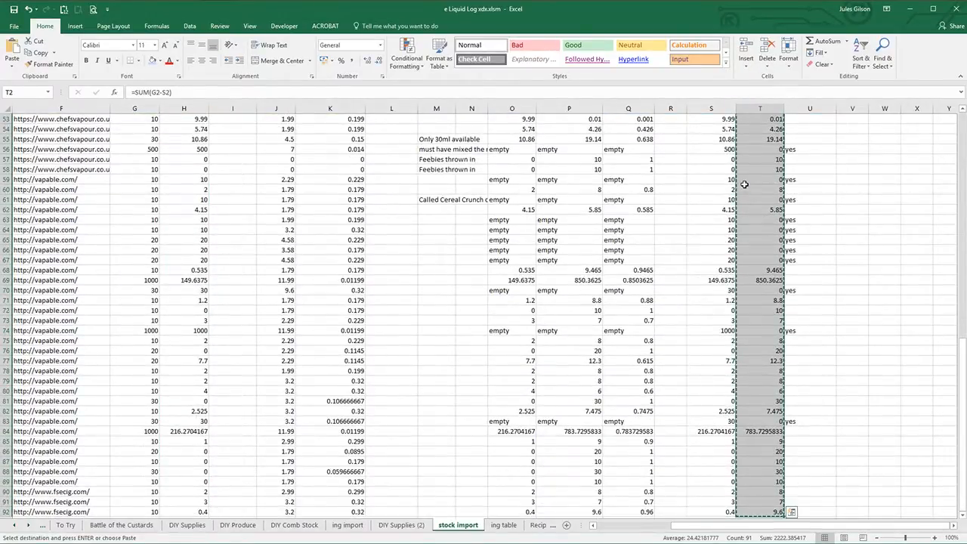
key("ctrl+Up")
left_click(224, 130)
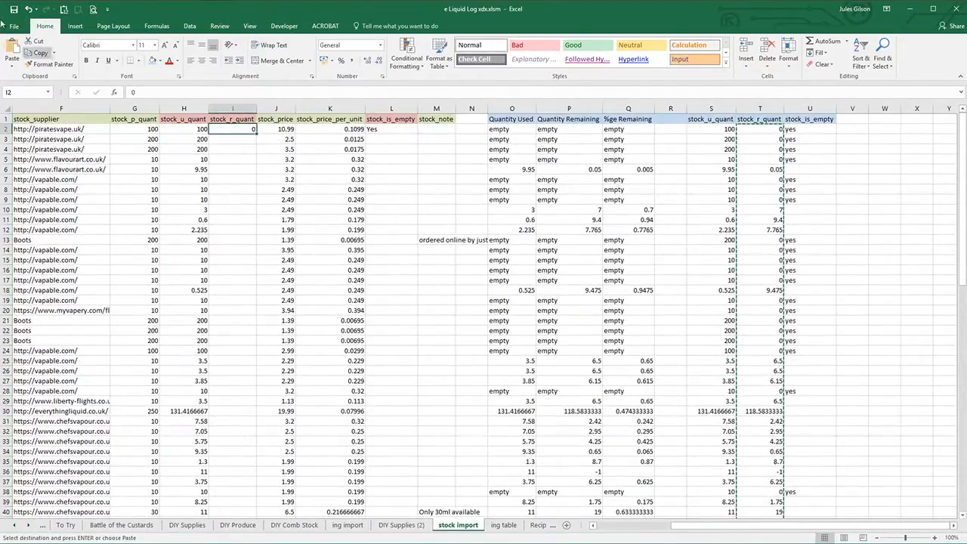
left_click(64, 9)
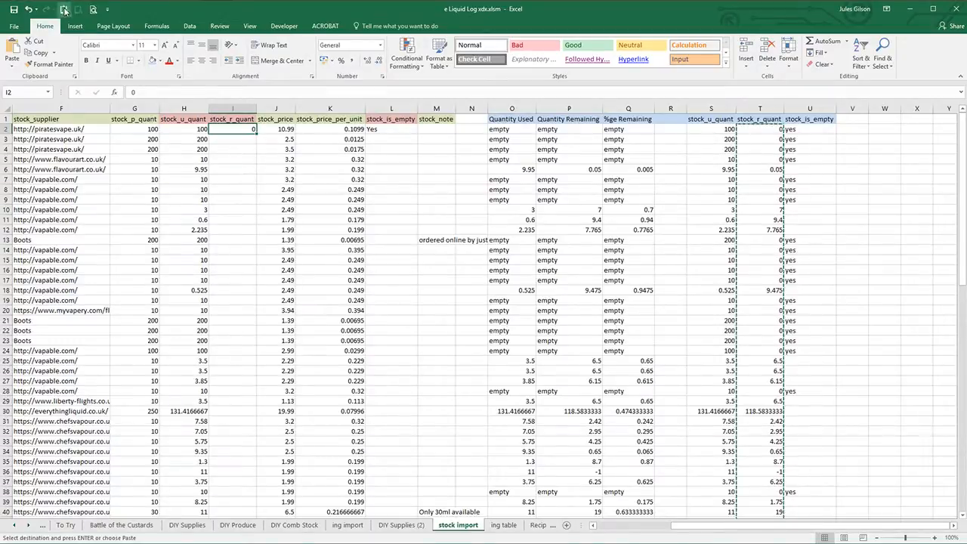
Copy the helper stock_is_empty results in U2:U92 and paste them as values into the red-headed stock_is_empty column from L2
left_click(794, 129)
key("ctrl+Up")
key("Down")
key("ctrl+shift+Down")
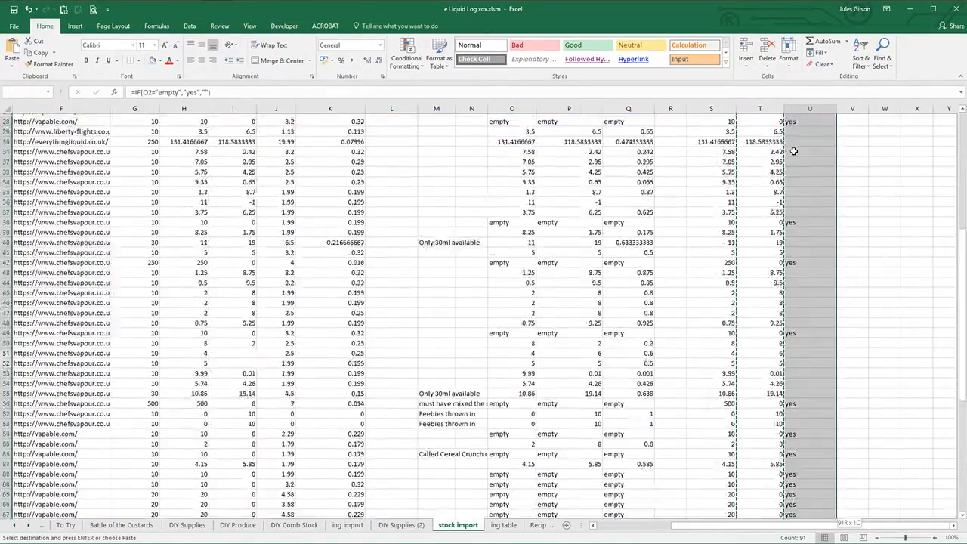
key("ctrl+c")
key("ctrl+Up")
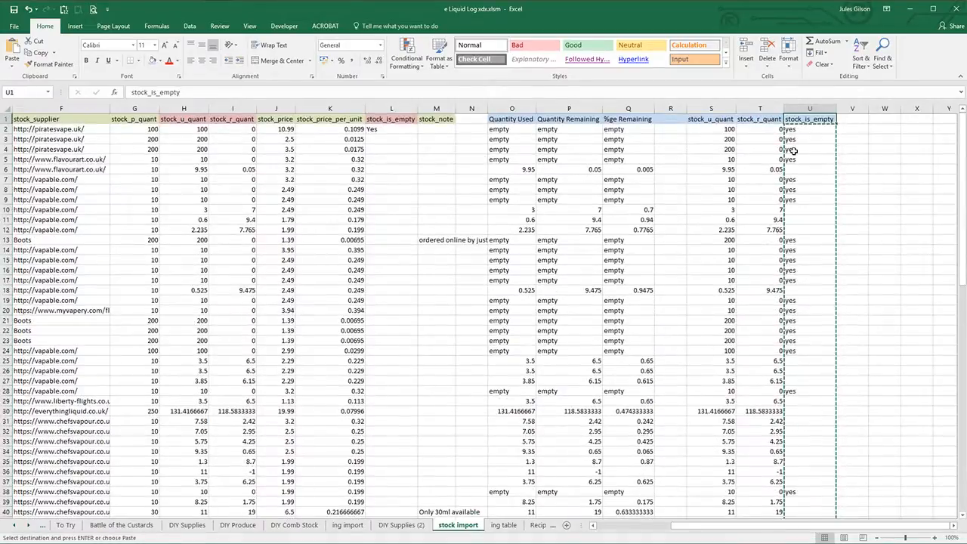
key("Left")
key("Left")
key("Left")
key("Left")
key("Left")
key("Left")
key("Left")
key("Left")
key("Left")
key("Down")
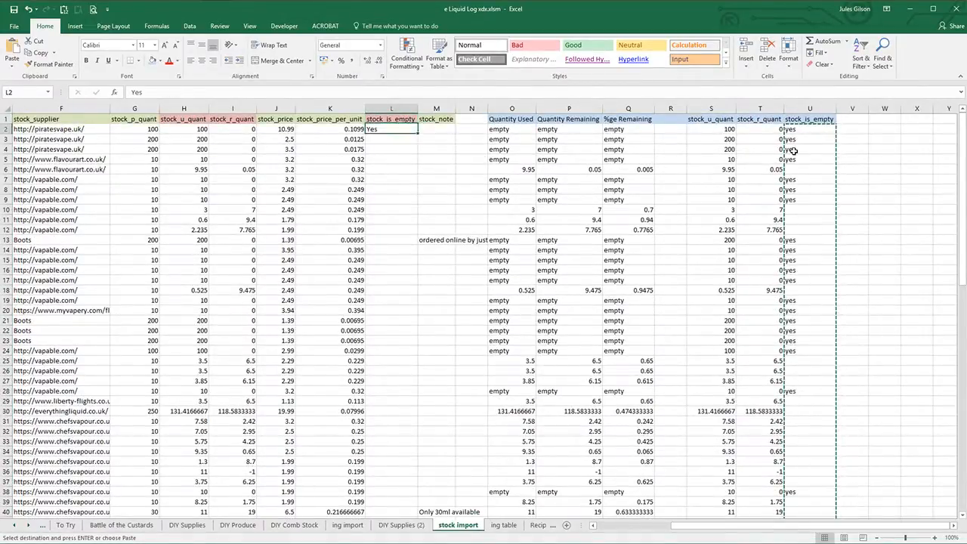
left_click(63, 9)
left_click(440, 171)
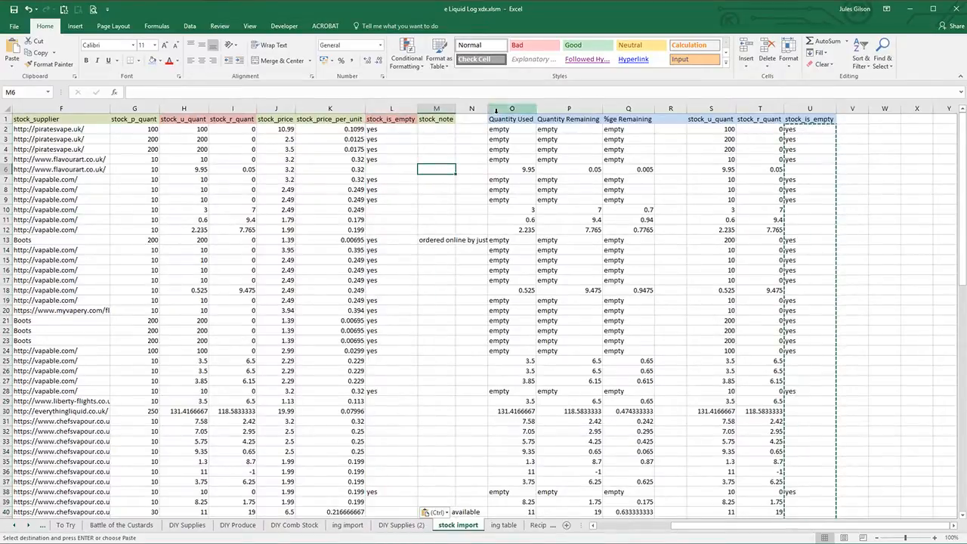
Cancel the copy selection and hide helper columns N to W on the stock import sheet
left_click_drag(472, 111, 888, 83)
key("Escape")
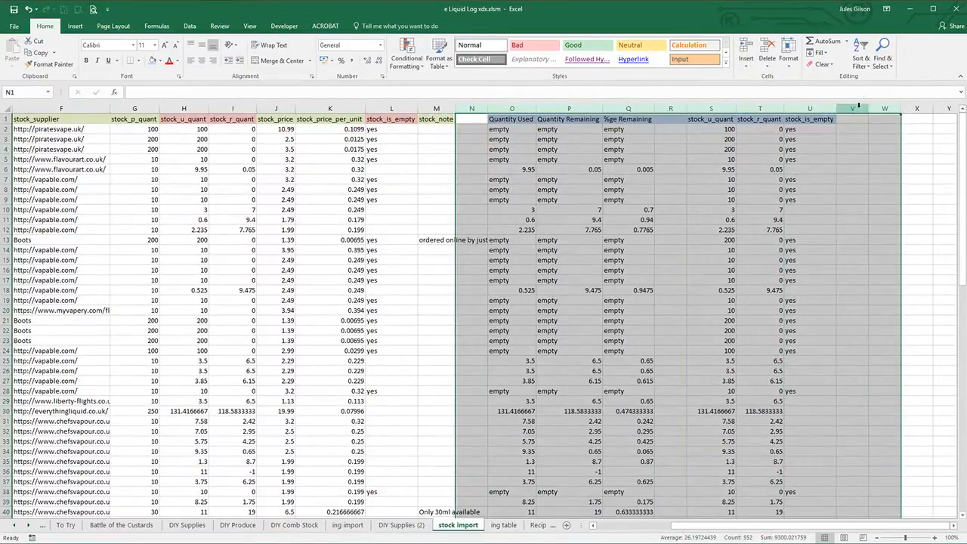
right_click(859, 106)
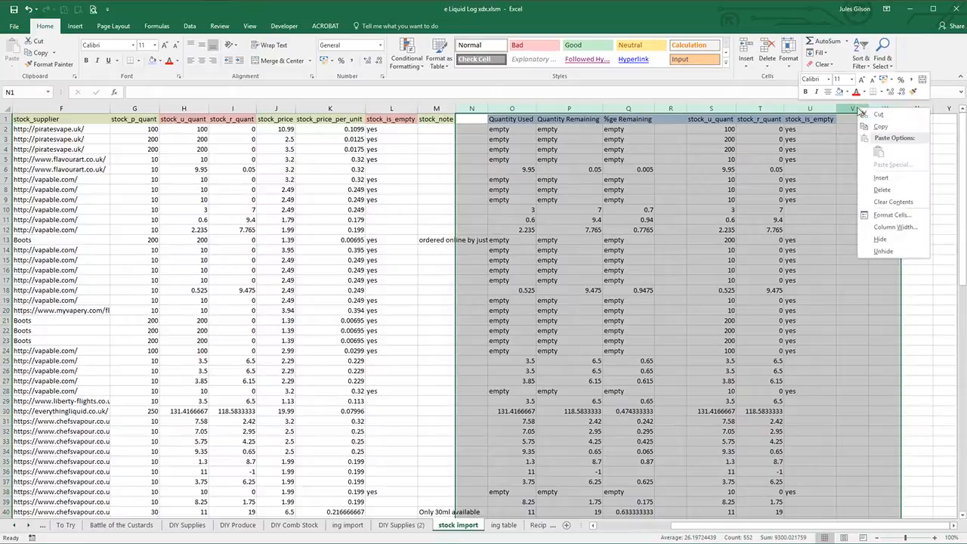
left_click(880, 239)
left_click(550, 219)
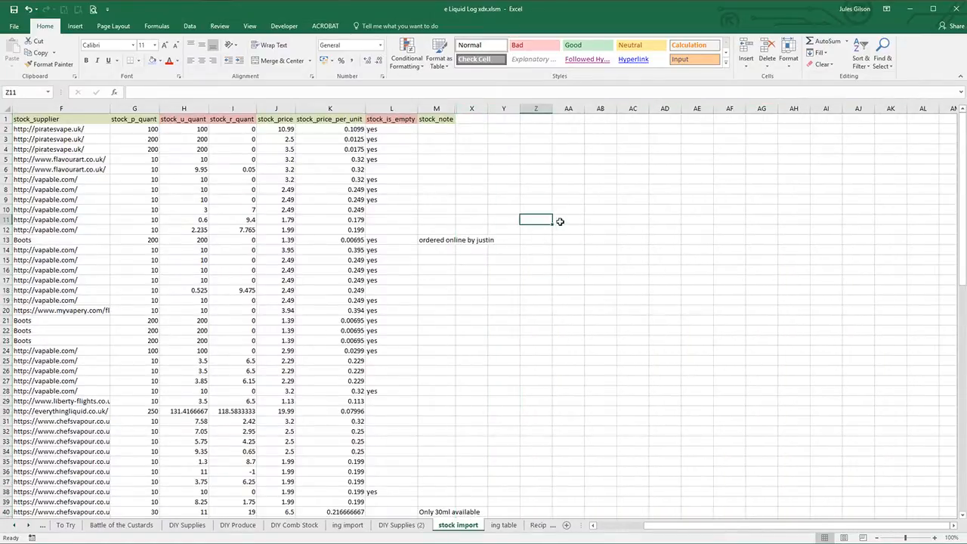
Review the stock import data from stock_ing_id to stock_note, including the stock_ing_id lookup formula in B3, and select B2:M25
key("Home")
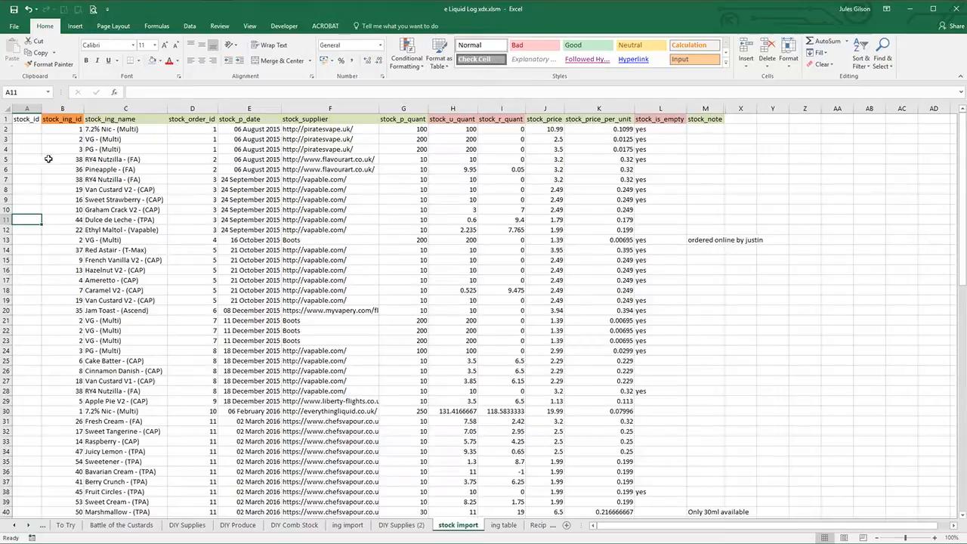
left_click(69, 138)
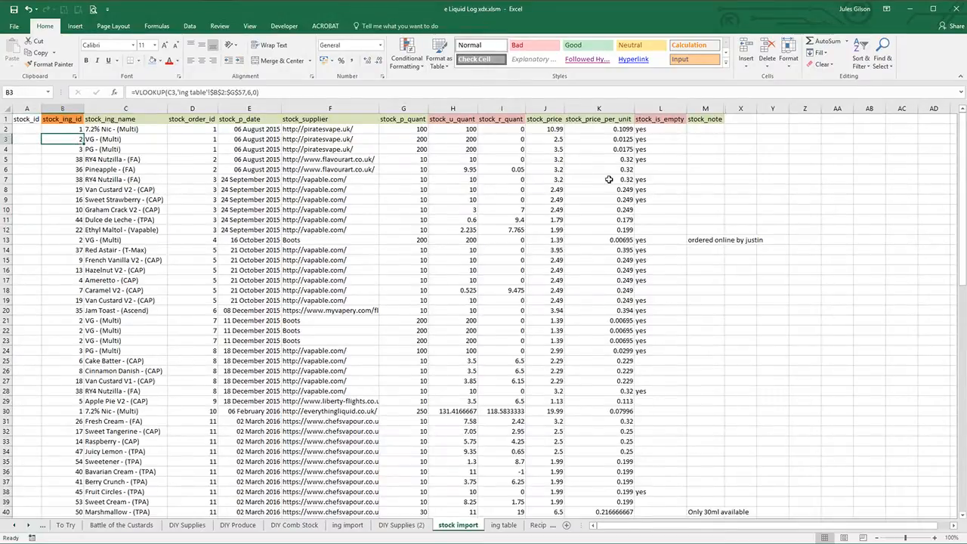
scroll(608, 179, "down", 11)
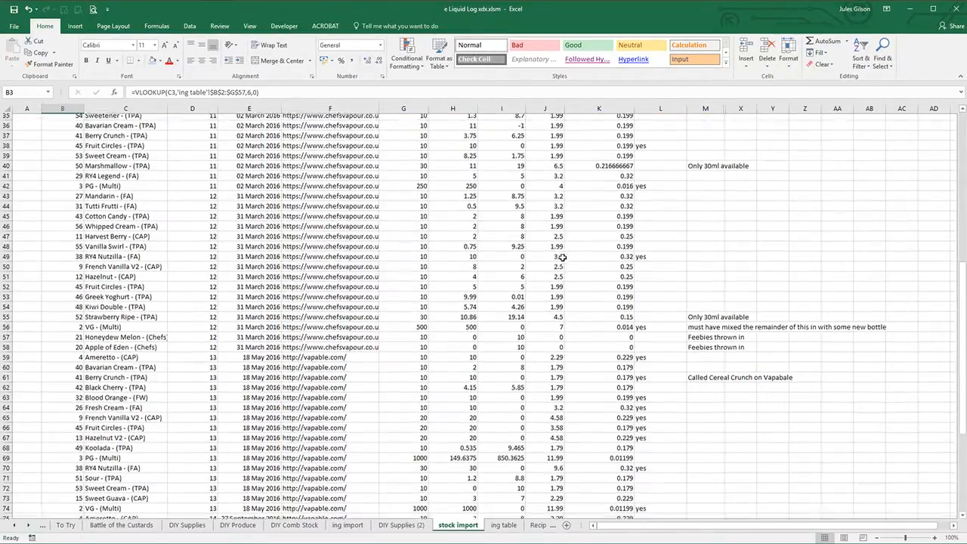
scroll(563, 258, "up", 11)
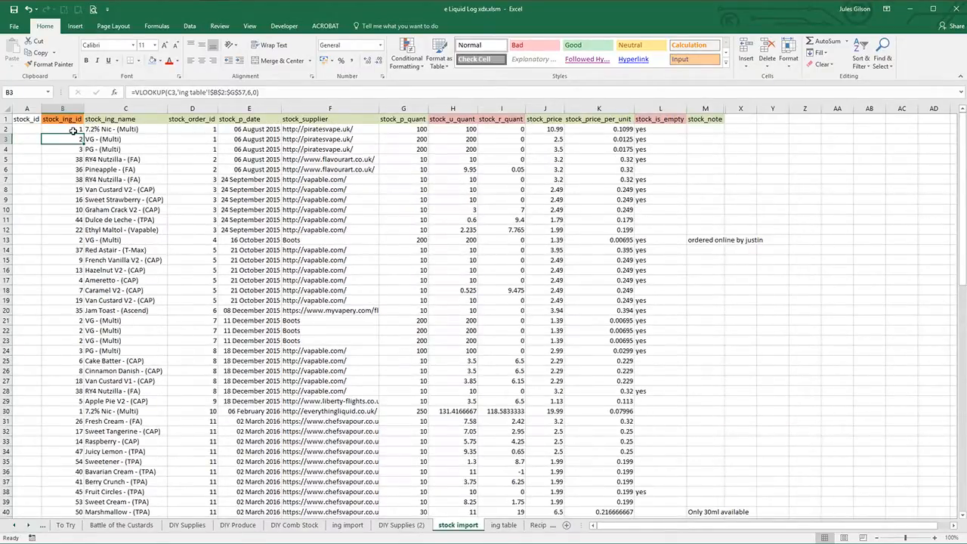
left_click_drag(73, 130, 701, 361)
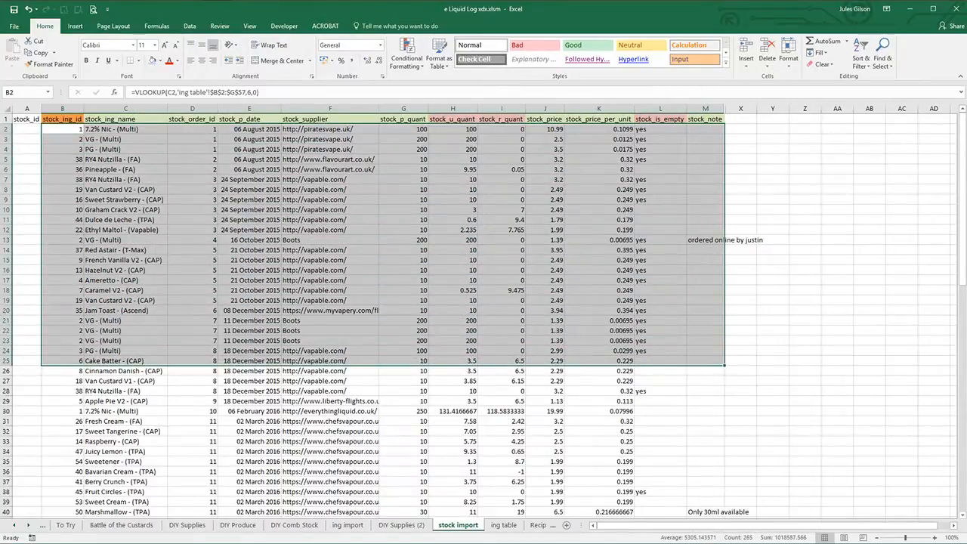
Switch to the E Liquid Log database in Access and examine the stock_id values of the first ten records in the stock table
key("alt+Tab")
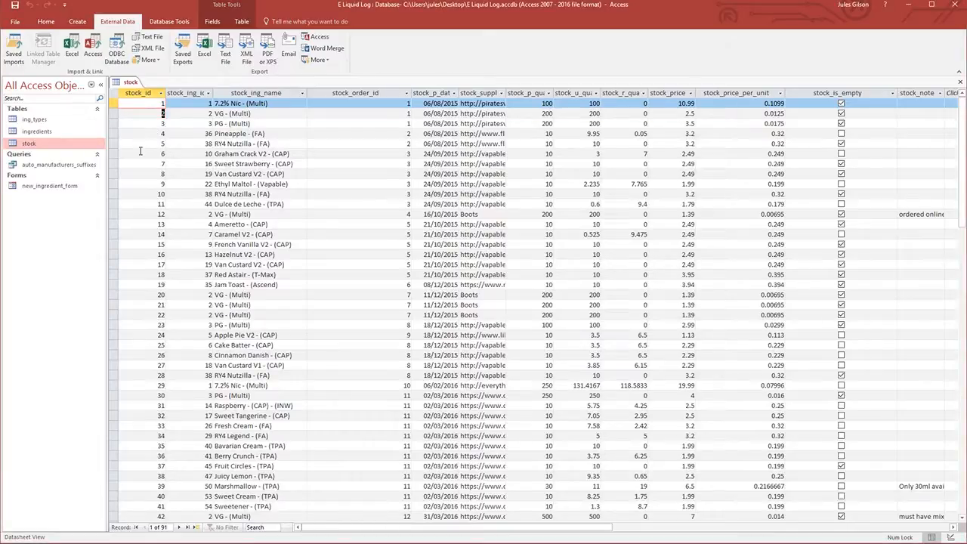
key("Down")
key("Down")
key("Down")
key("Down")
key("Down")
key("Down")
key("Down")
key("Down")
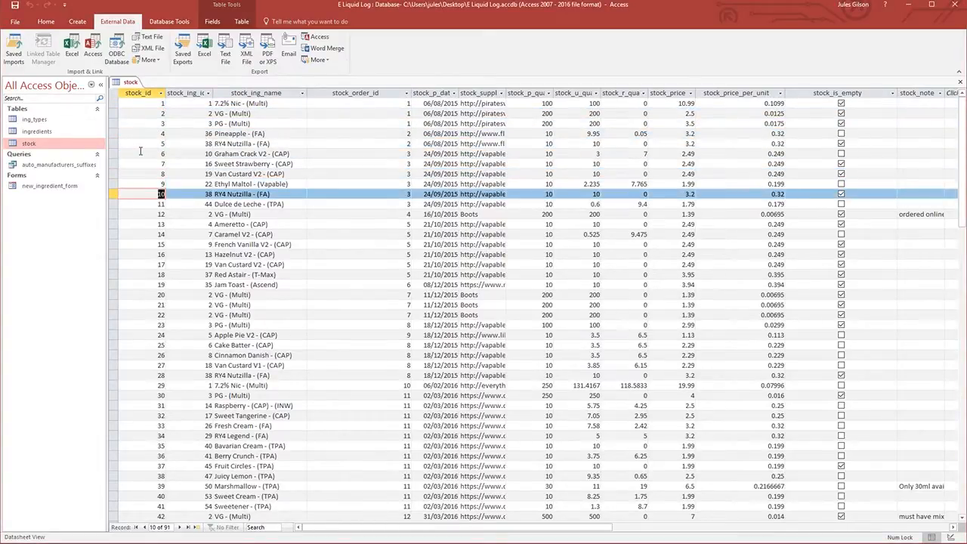
key("Up")
key("Up")
key("Up")
key("Up")
key("Up")
key("Up")
key("Up")
key("Up")
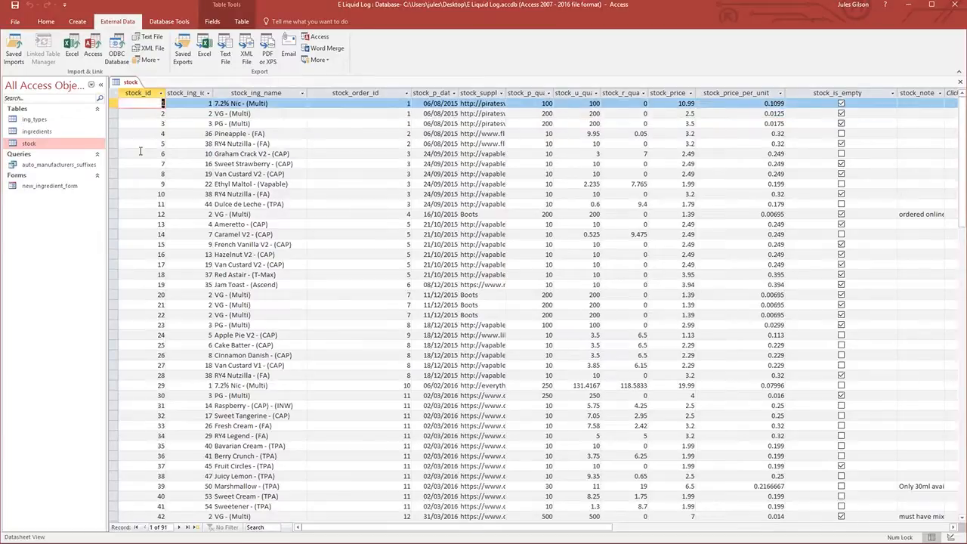
key("Right")
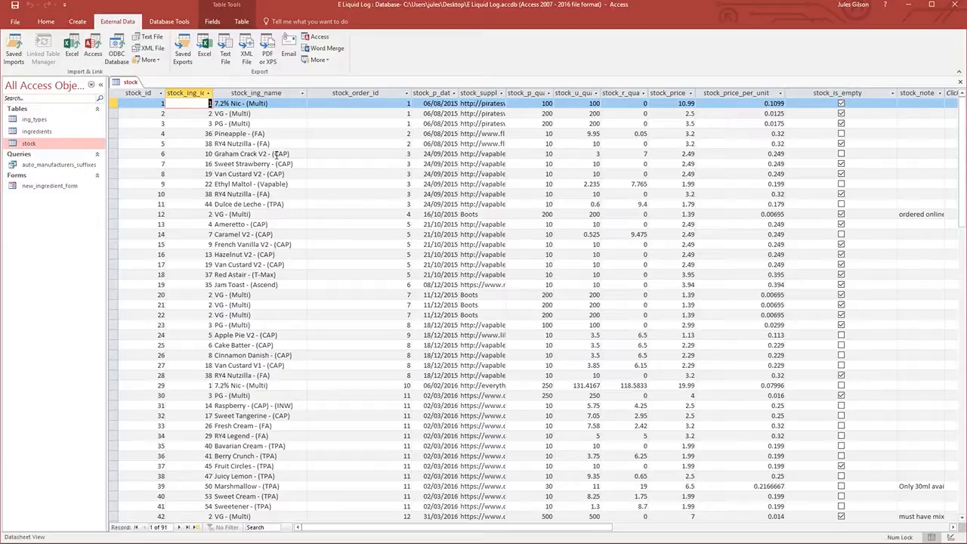
Open the ingredients table and compare the ing_id of Graham Crack V2 - (CAP) with its stock_ing_id in the stock table
left_click(31, 134)
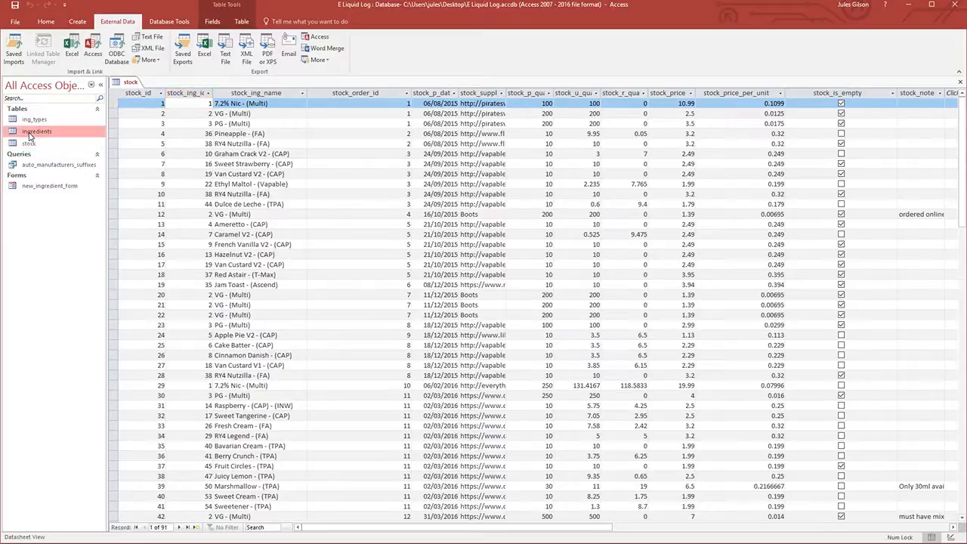
double_click(30, 132)
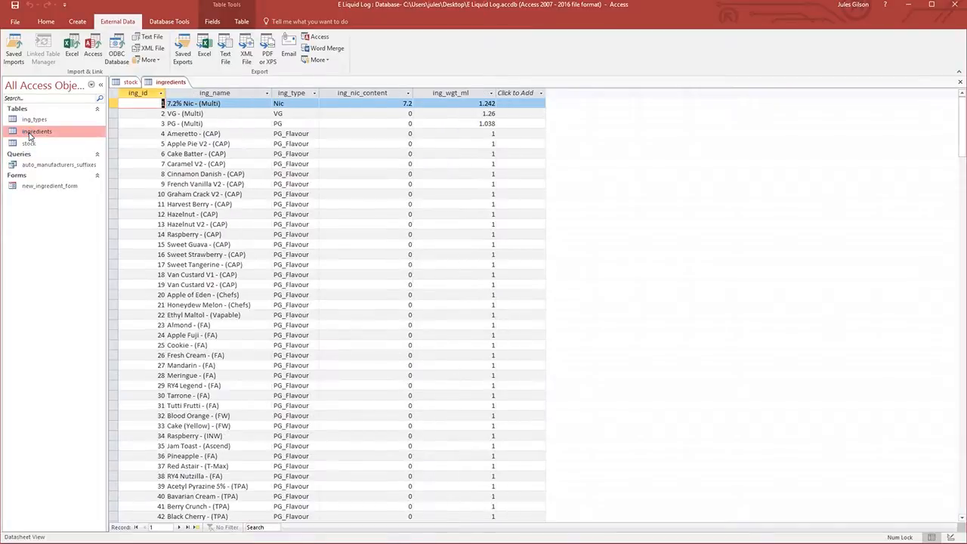
left_click(147, 193)
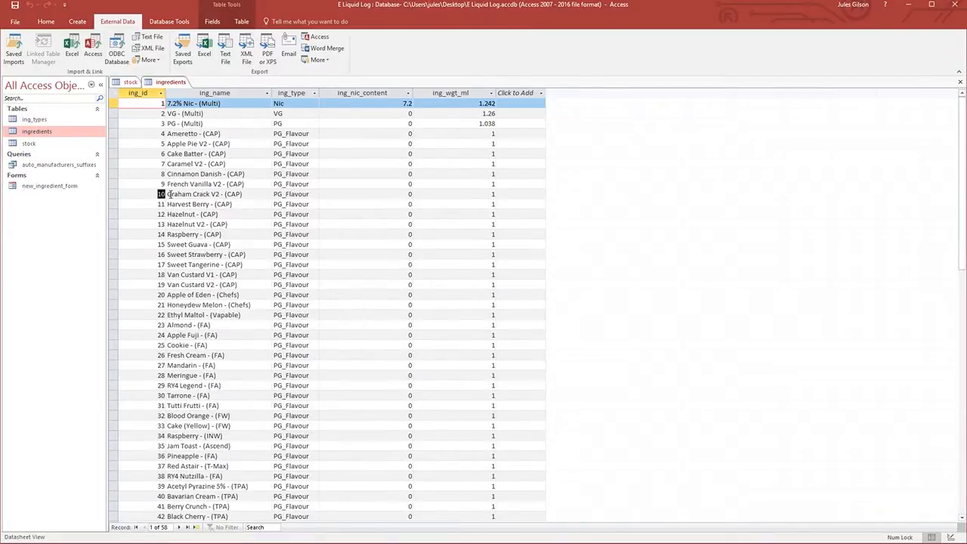
left_click(130, 83)
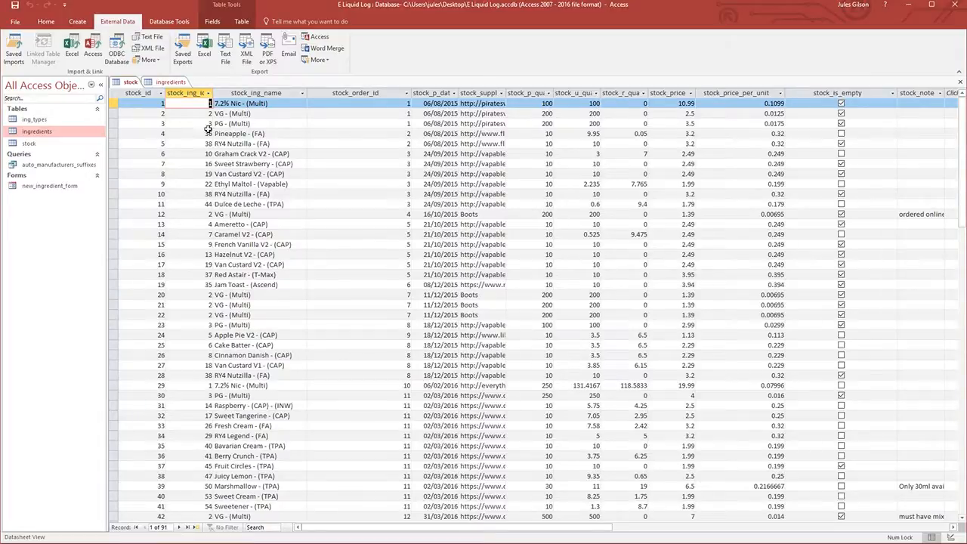
left_click(204, 153)
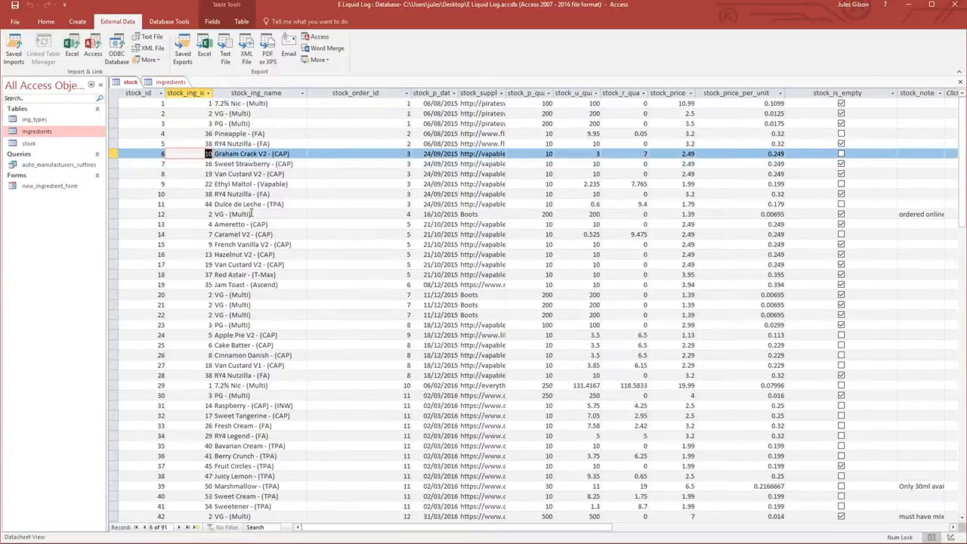
left_click(166, 83)
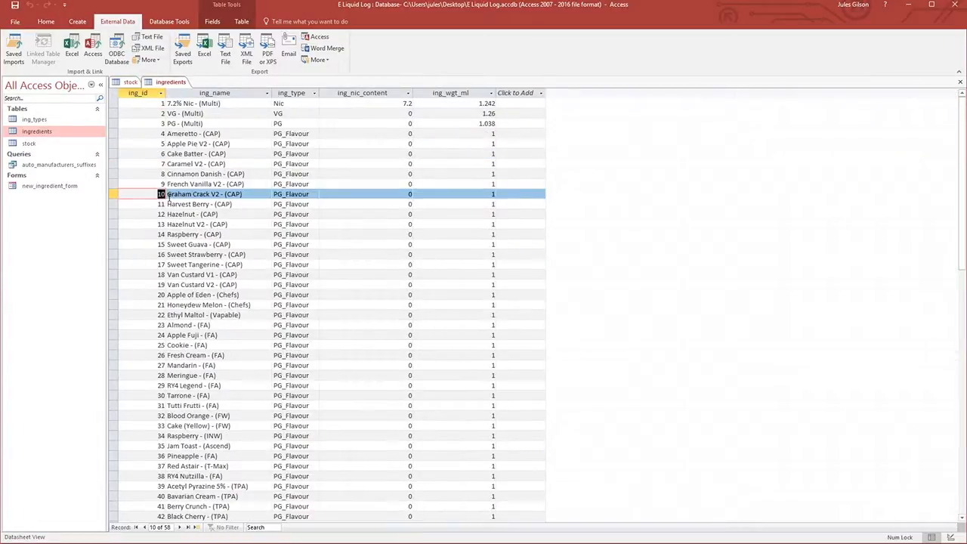
left_click(133, 83)
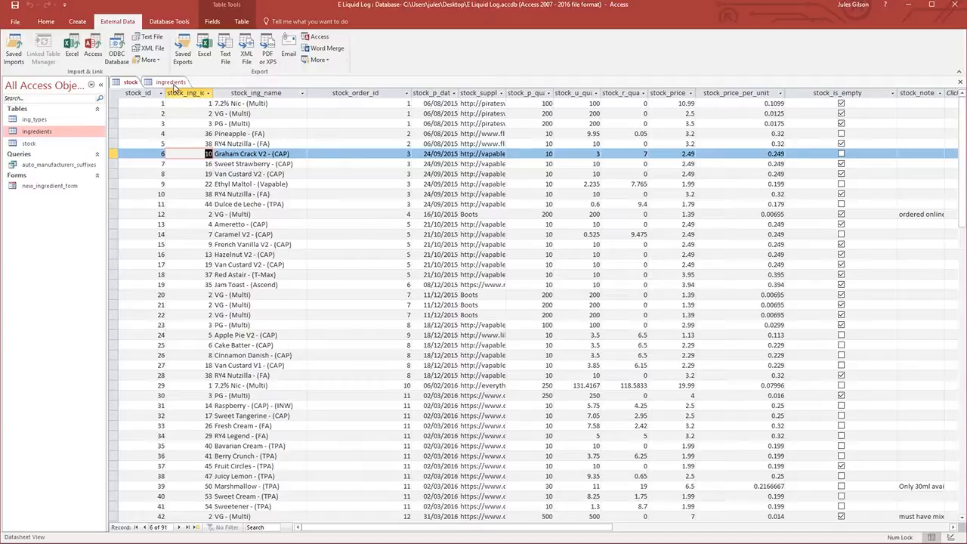
Check the rest of the ingredients list, and compare the repeated RY4 Nutzilla - (FA) records and their stock_order_id values in the stock table
left_click(172, 82)
scroll(196, 222, "down", 9)
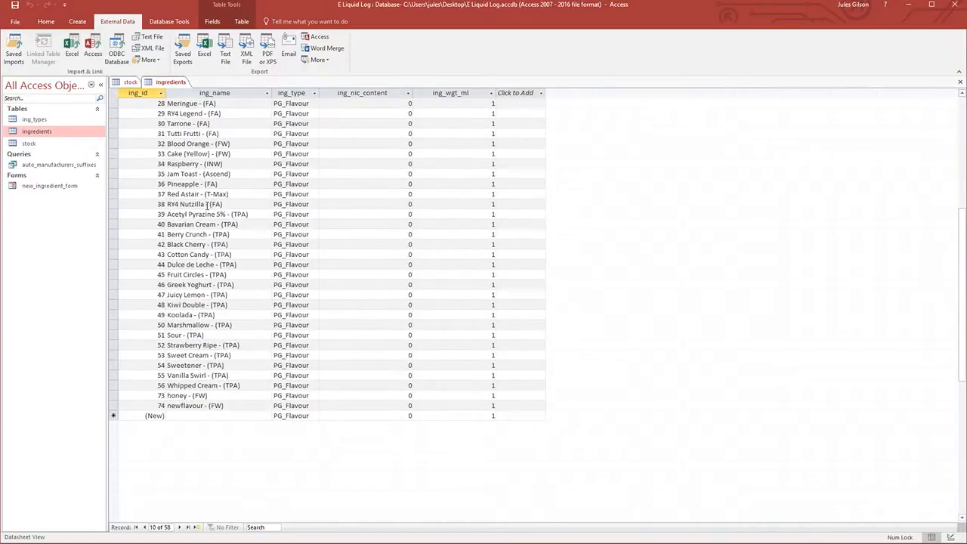
left_click(130, 81)
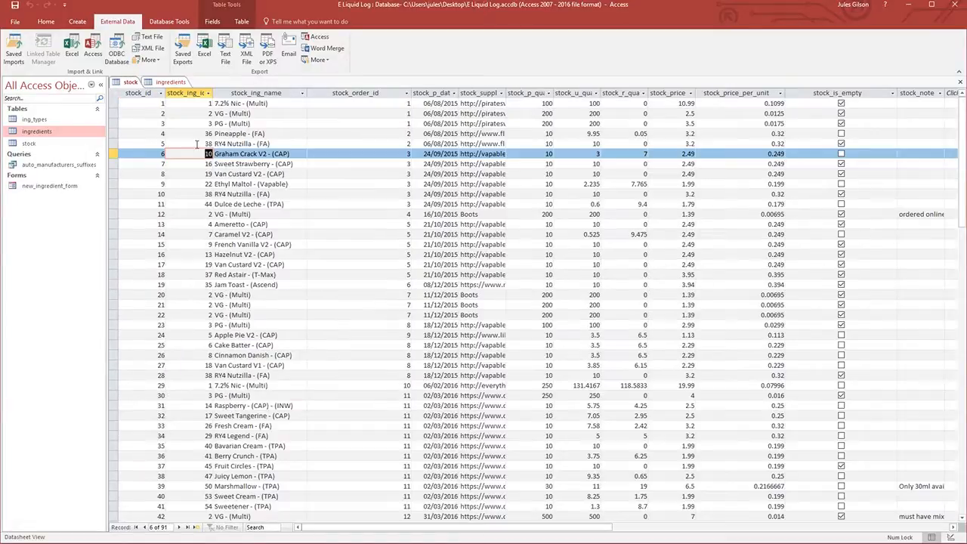
left_click(225, 193)
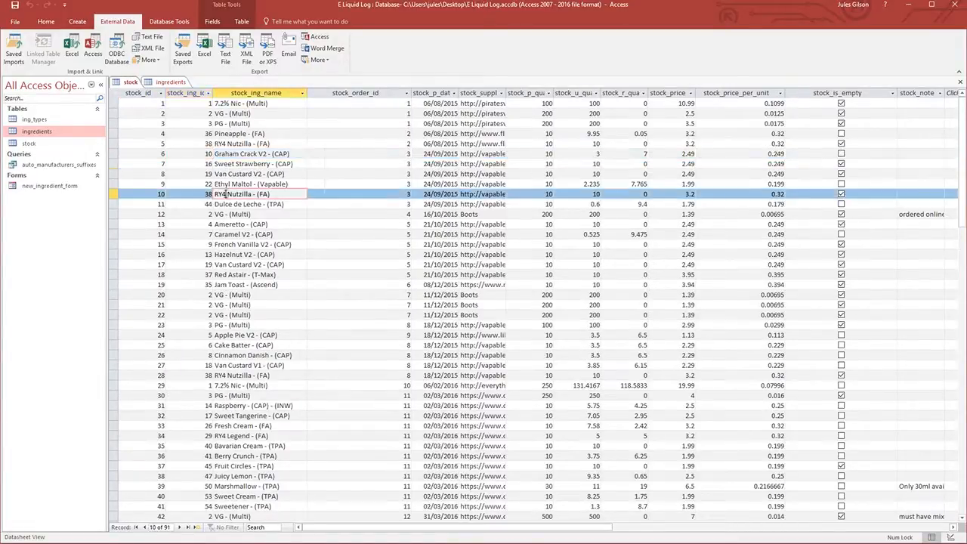
left_click(224, 375)
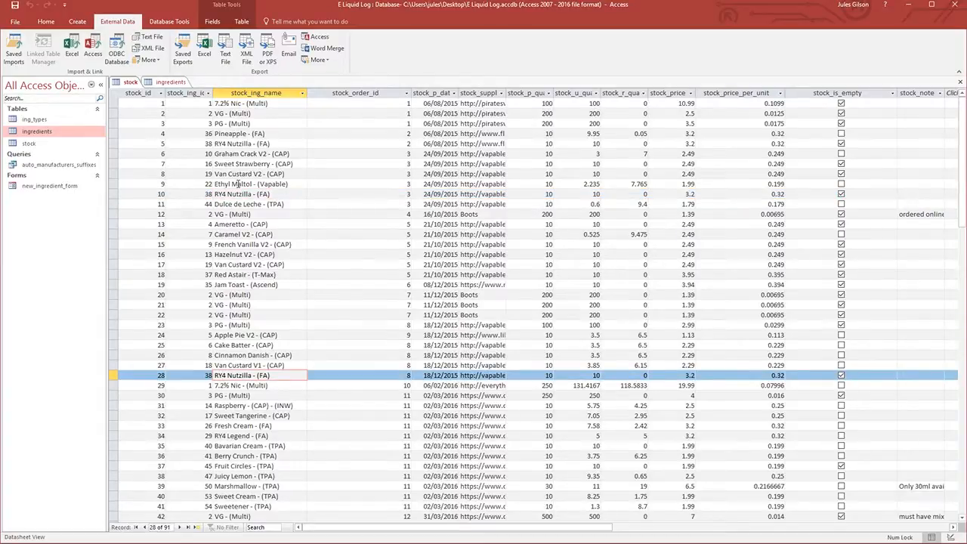
left_click(367, 103)
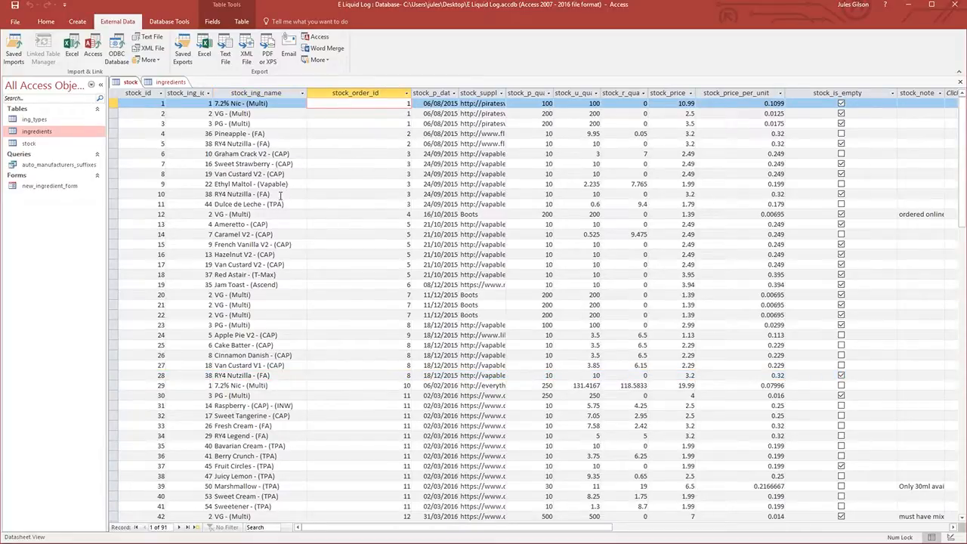
left_click(280, 195)
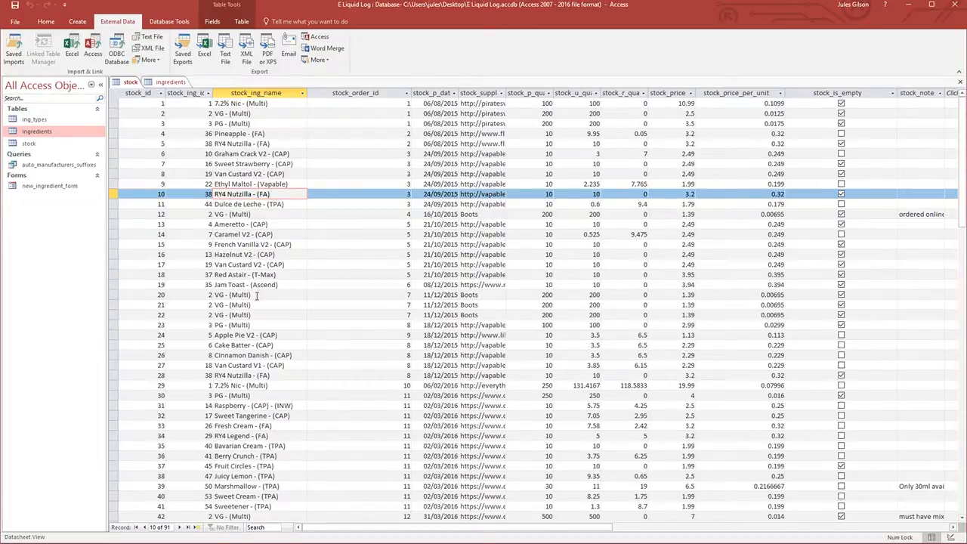
left_click(288, 375)
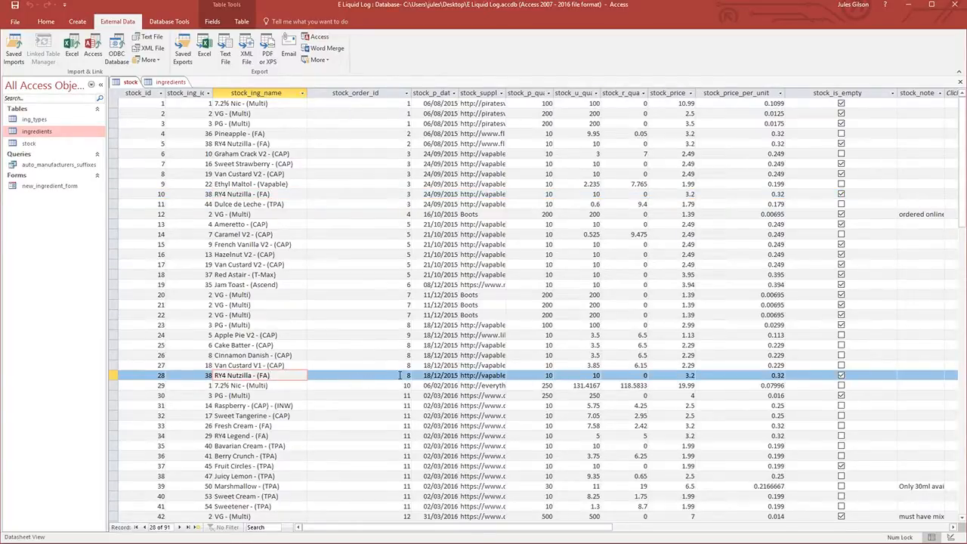
key("Tab")
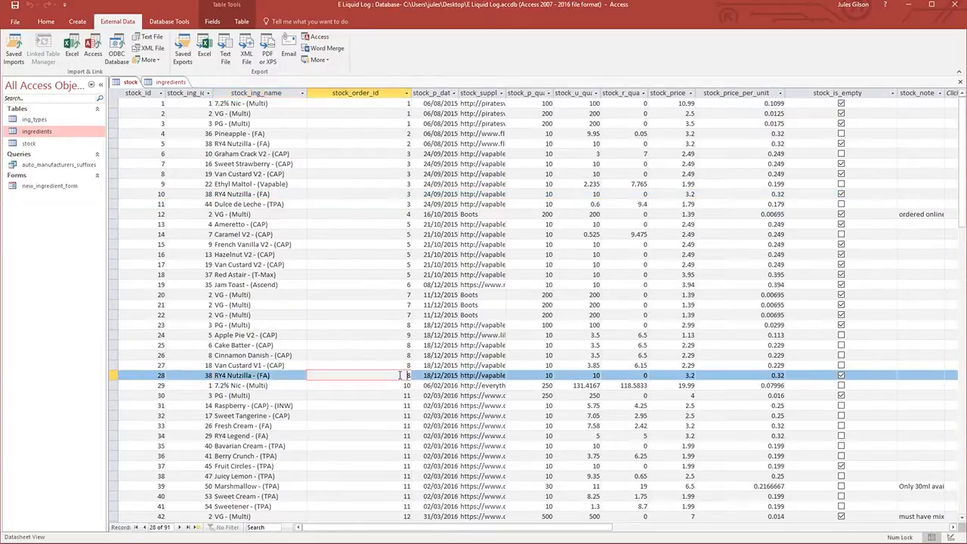
left_click(400, 193)
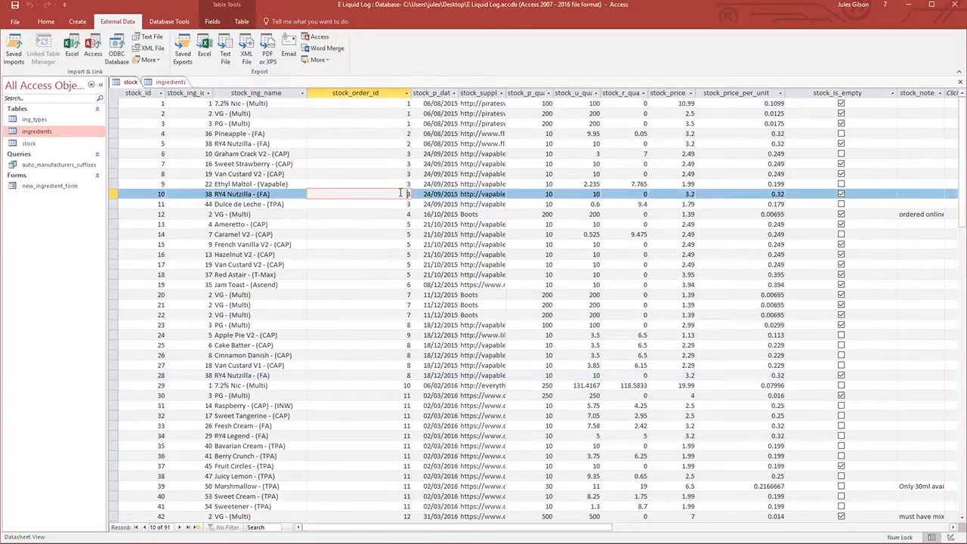
left_click(159, 194)
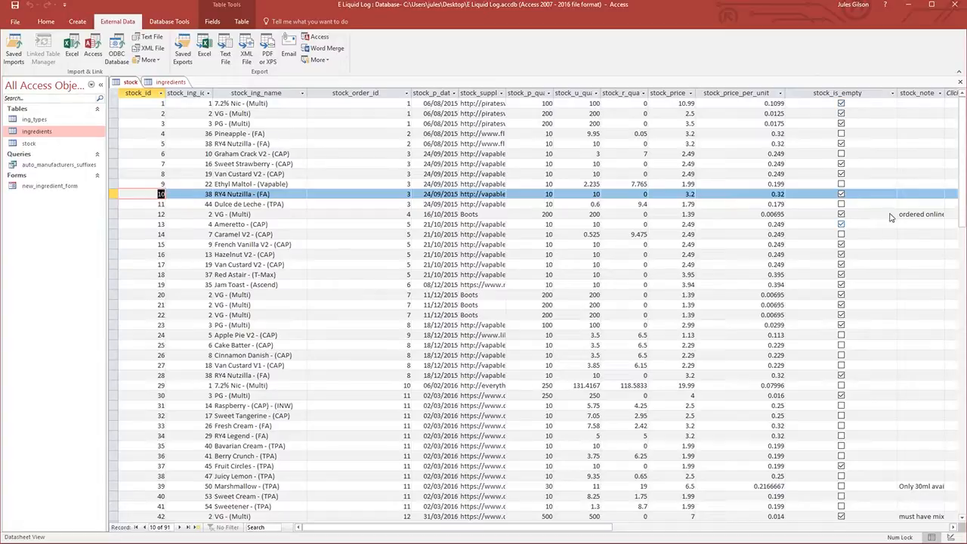
Examine the stock_note column from the RY4 Nutzilla record 10 down to Jam Toast - (Ascend), and go back along that row to its stock_id
left_click(906, 194)
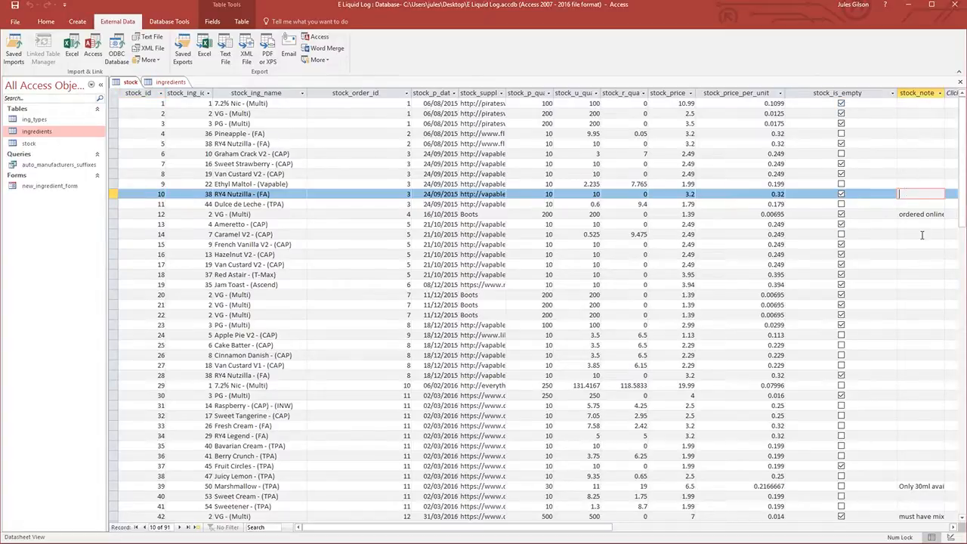
key("Down")
key("Down")
key("Down")
key("Down")
key("Down")
key("Down")
key("Down")
key("Down")
key("Down")
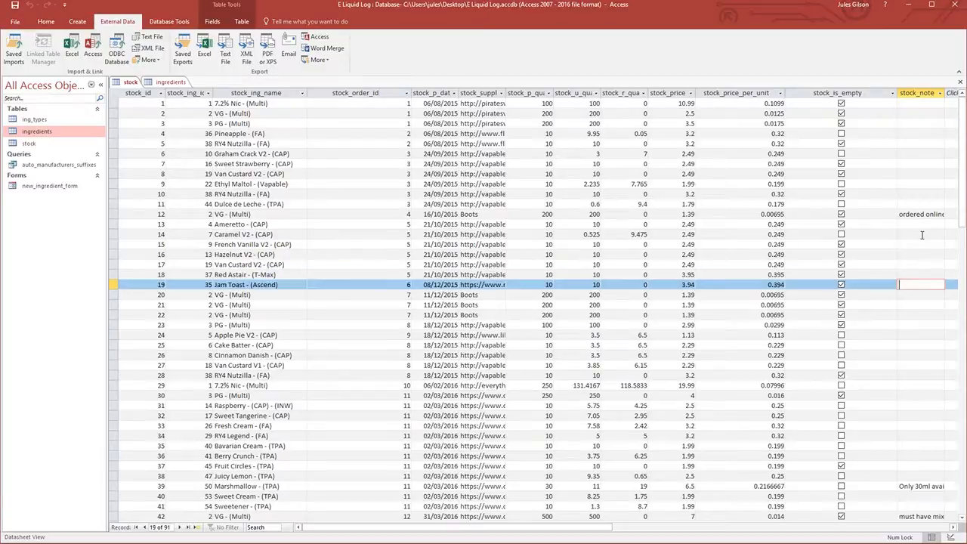
key("Left")
key("Left")
key("Left")
key("Left")
key("Left")
key("Left")
key("Left")
key("Left")
key("Left")
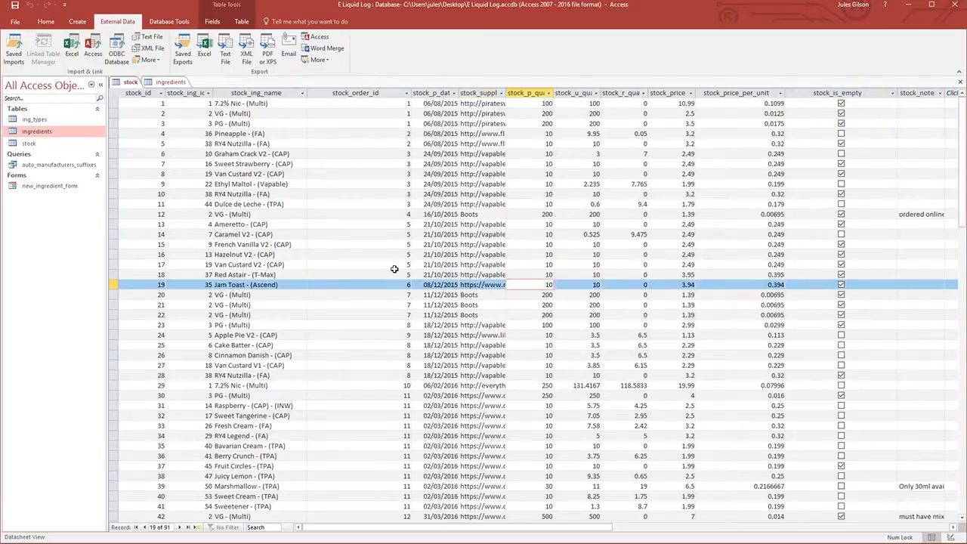
key("Left")
key("Left")
key("Left")
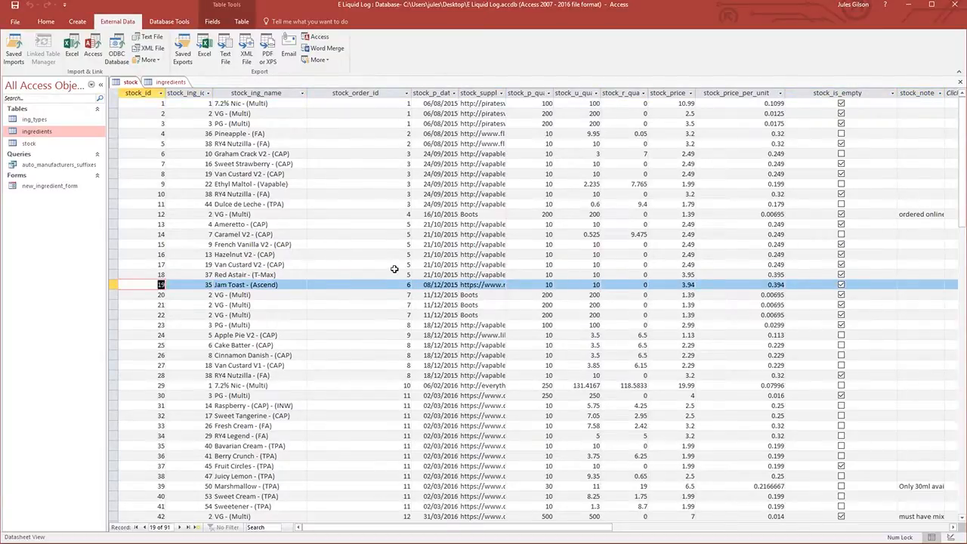